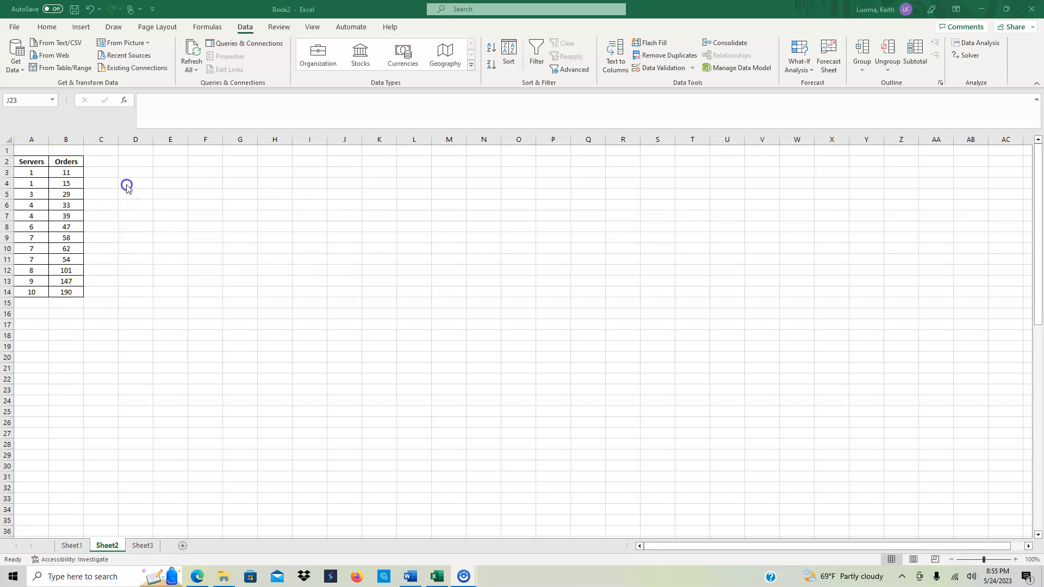
- Insert a markers-only scatter chart of the Servers and Orders data in A2:B14 and move it up beside the table
drag(37, 161, 55, 292)
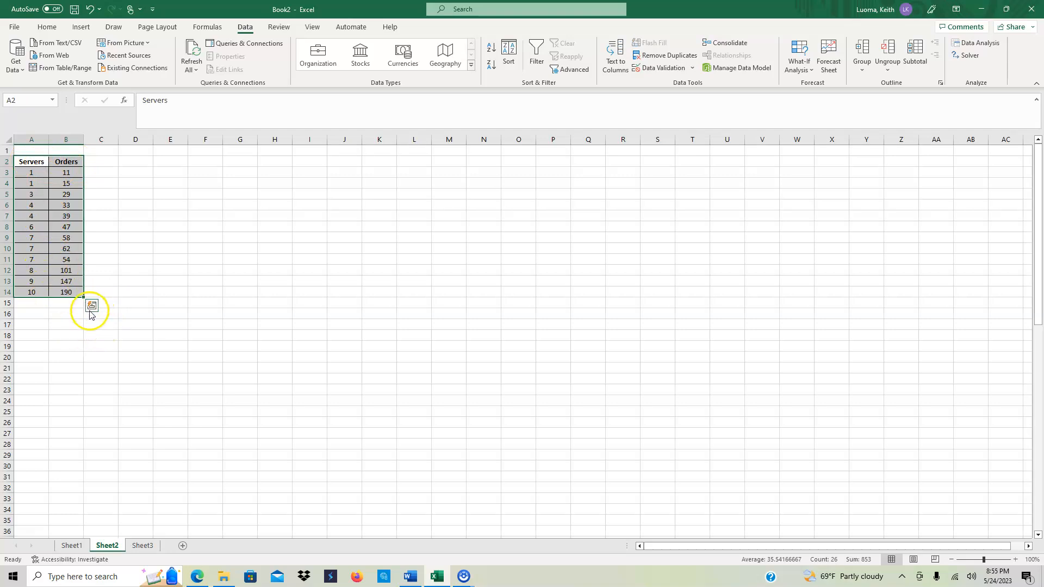
click(82, 29)
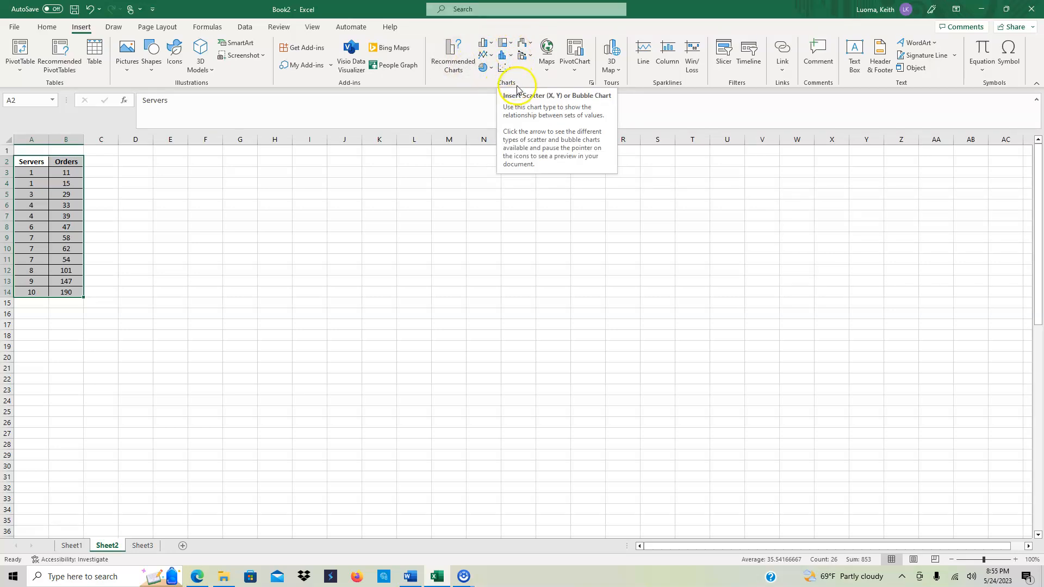
click(510, 69)
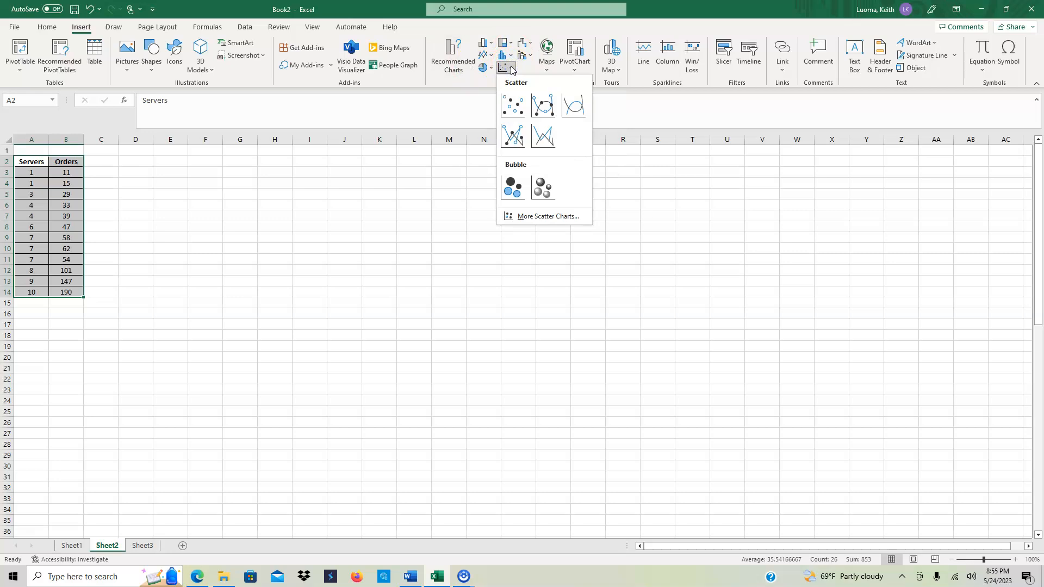
click(513, 111)
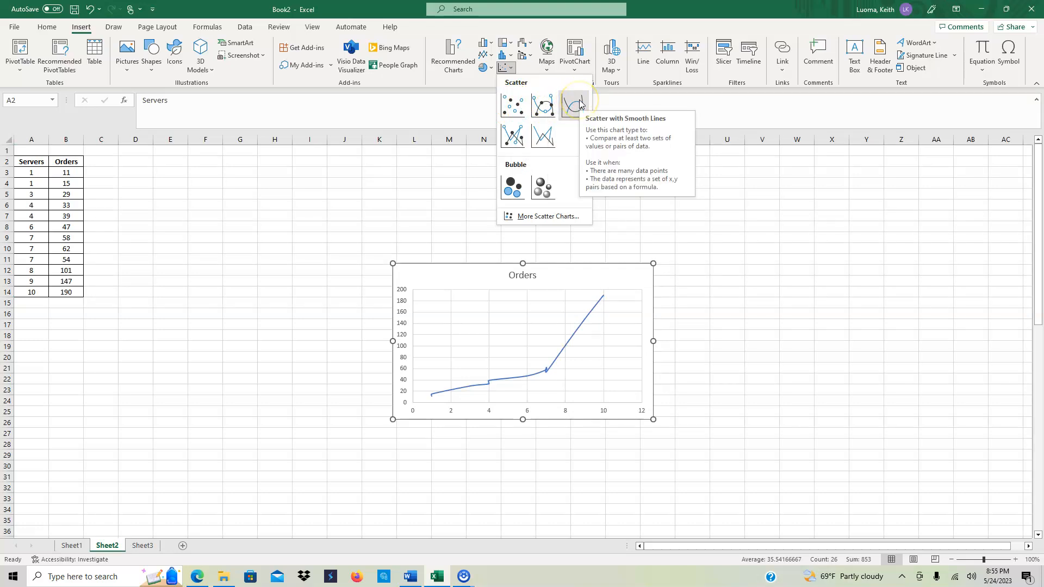
click(513, 107)
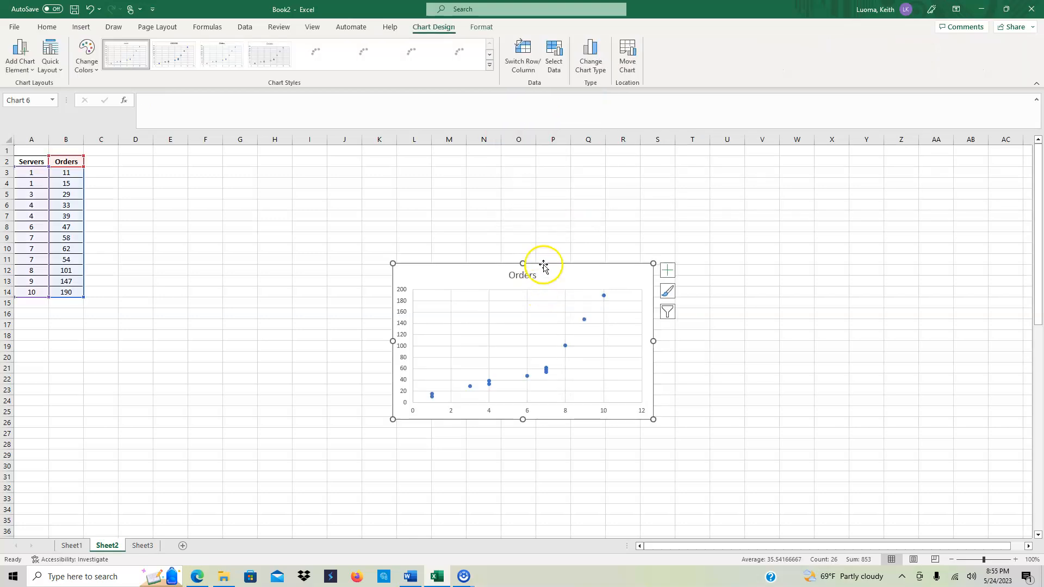
drag(543, 265, 367, 150)
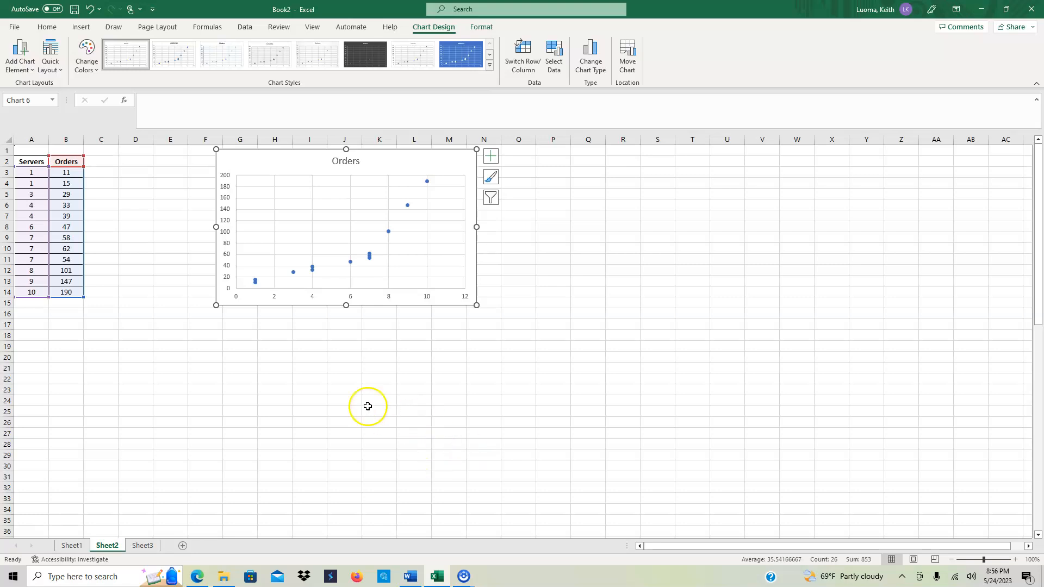
- Label the Servers column X in cell A1 and the Orders column Y in cell B1
click(33, 151)
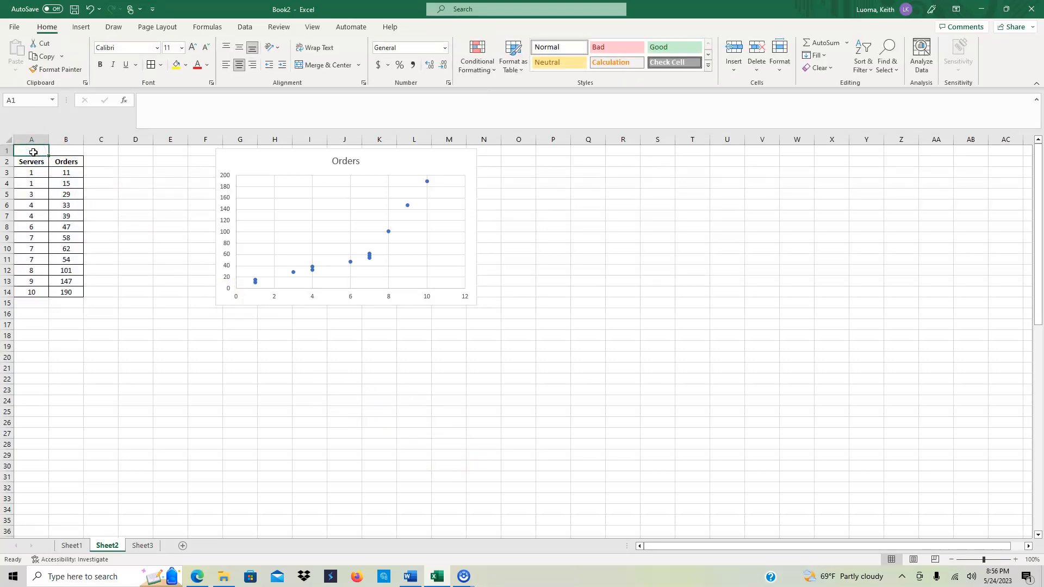
text(X)
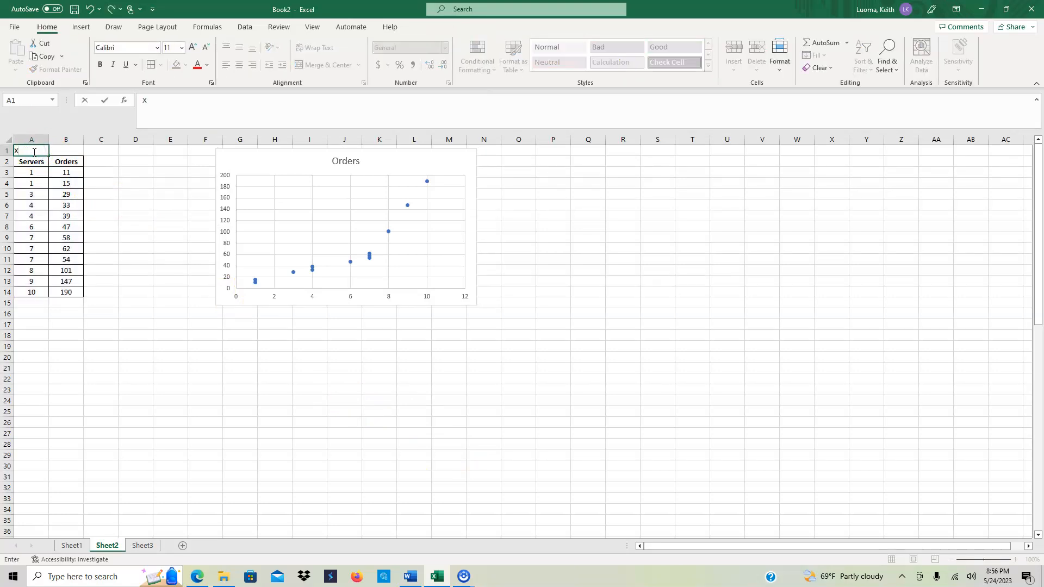
click(76, 151)
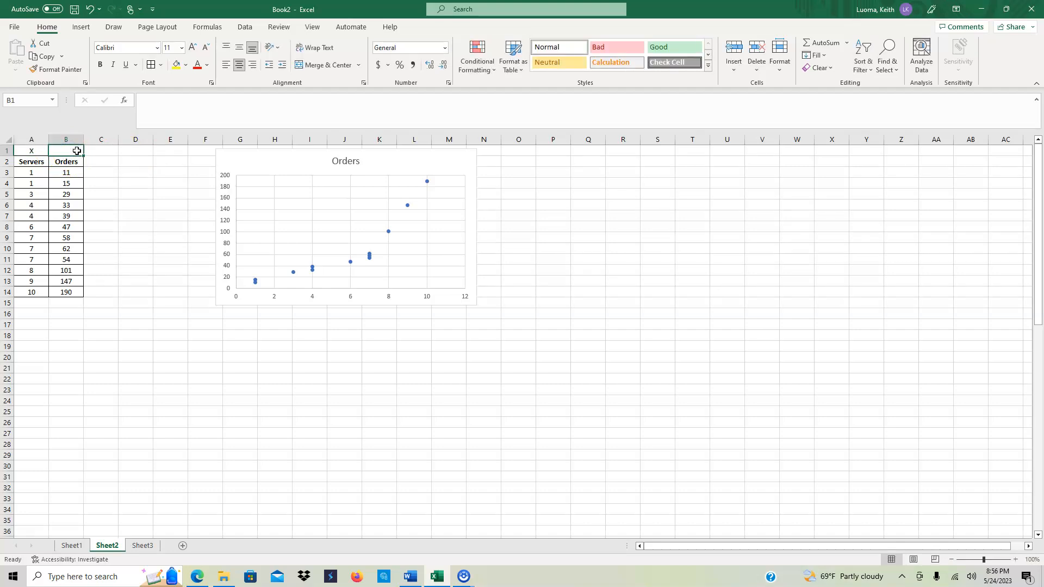
text(Y)
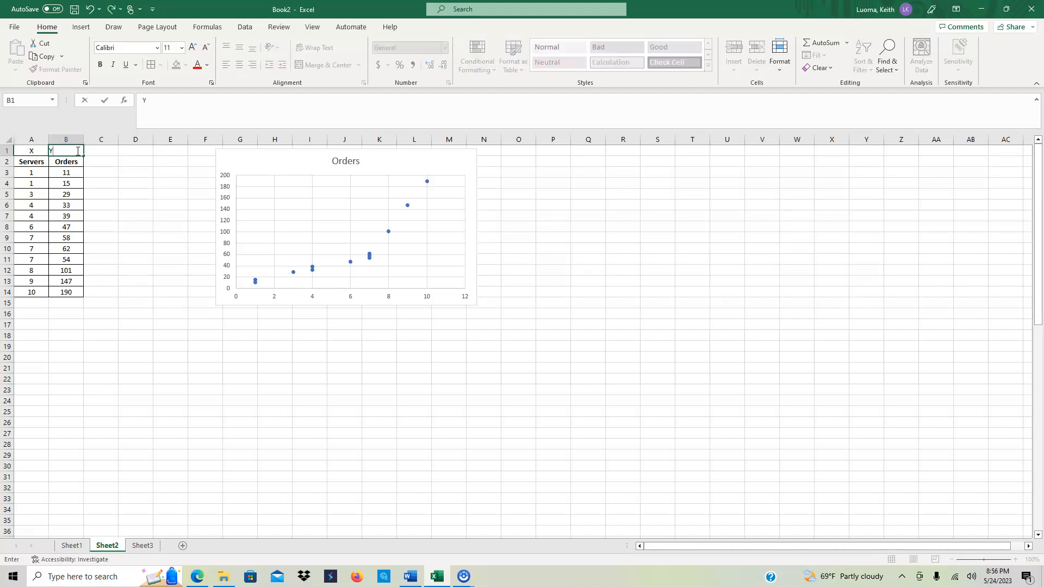
click(134, 205)
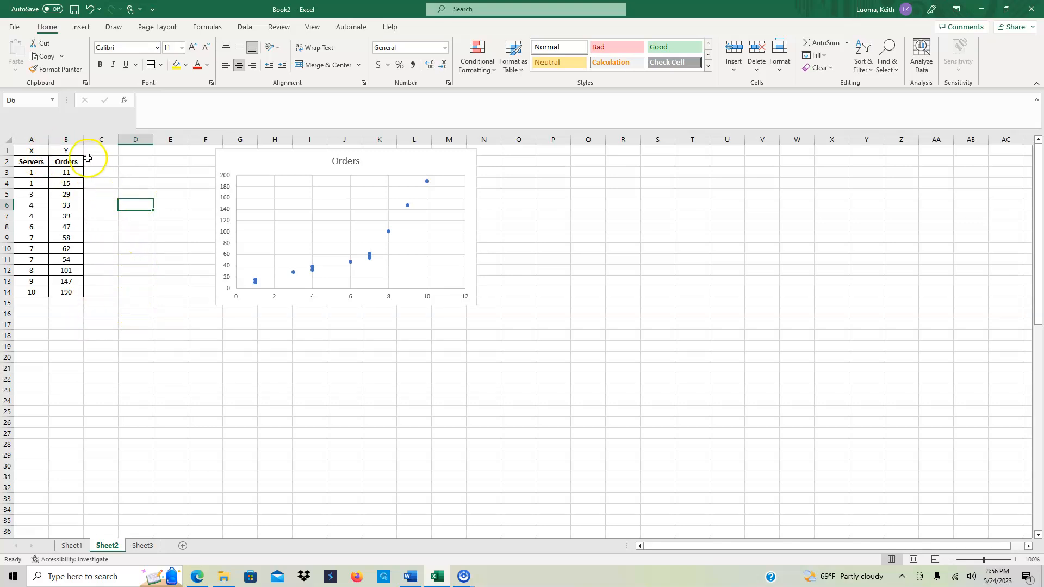
- Insert a blank column between the Servers and Orders columns
click(71, 136)
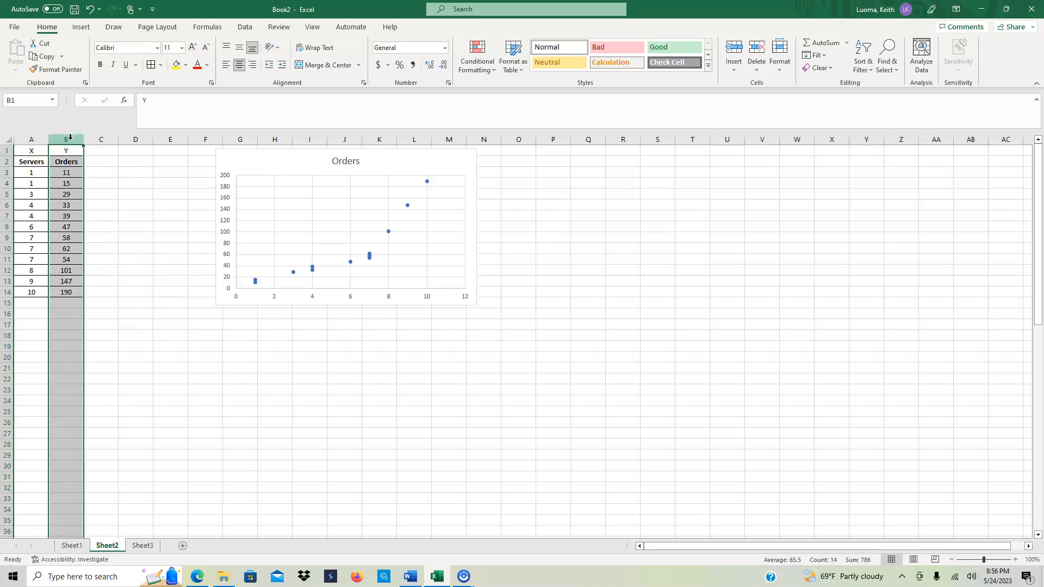
right_click(71, 137)
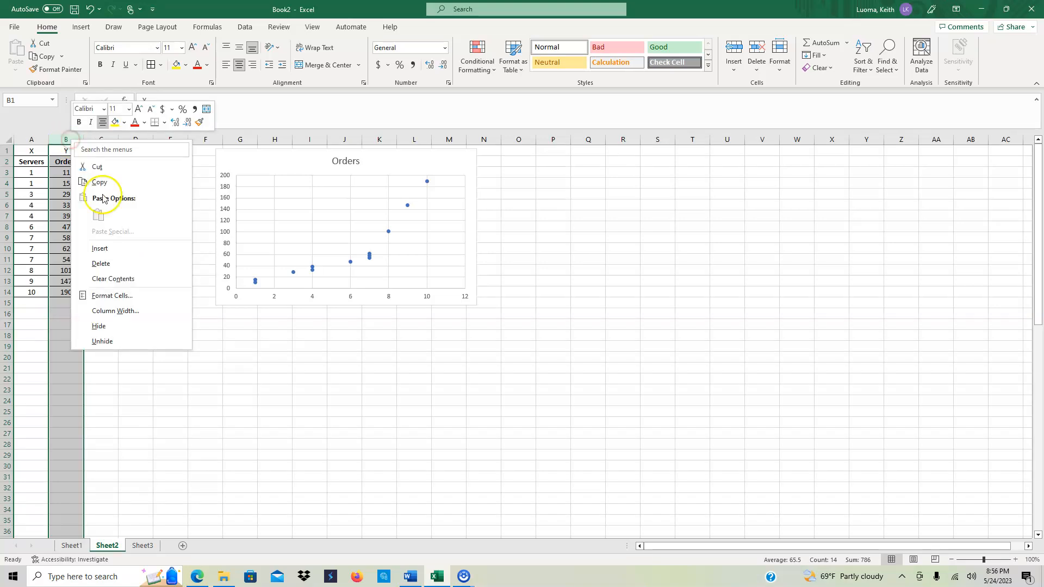
click(116, 250)
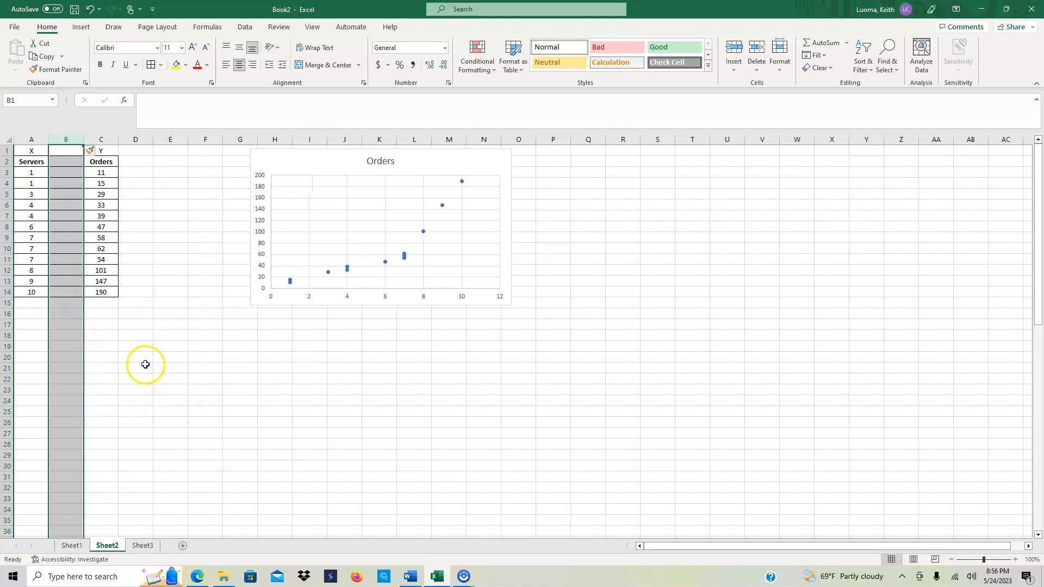
click(135, 344)
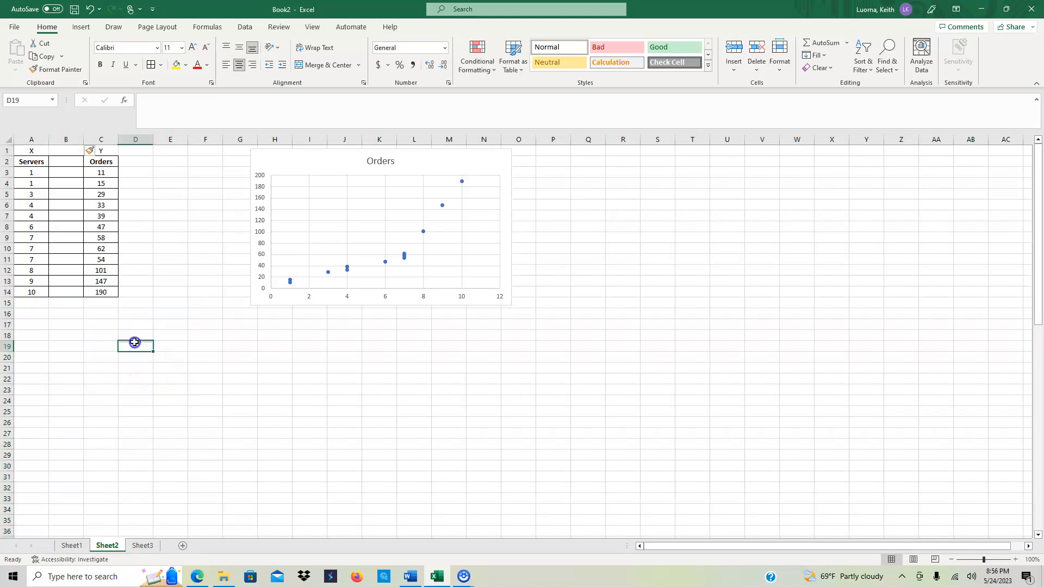
- Head the blank column with X^2 in B1 and servers^2 in B2, and widen column B slightly to fit
click(64, 151)
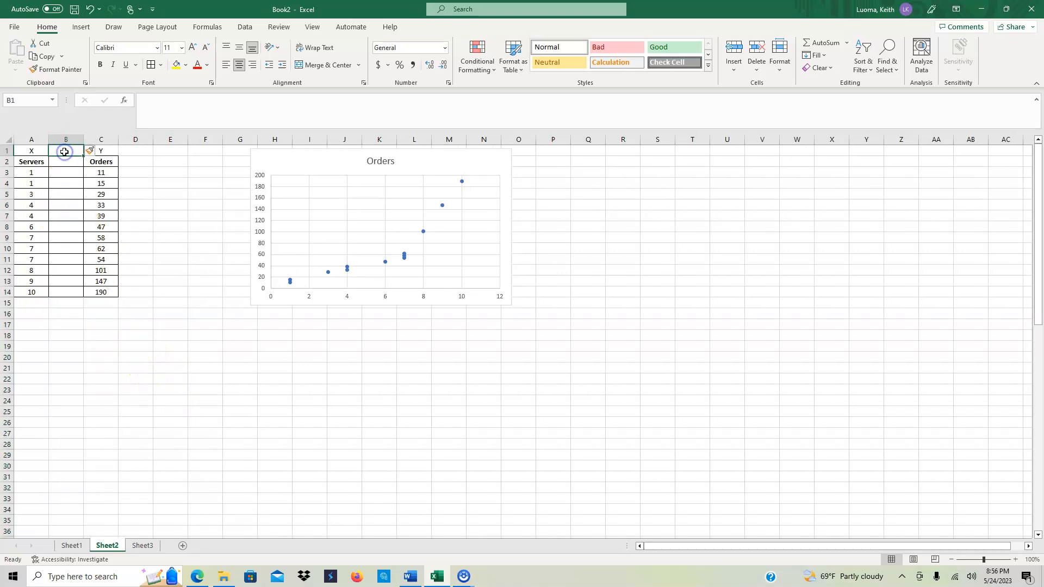
text(X)
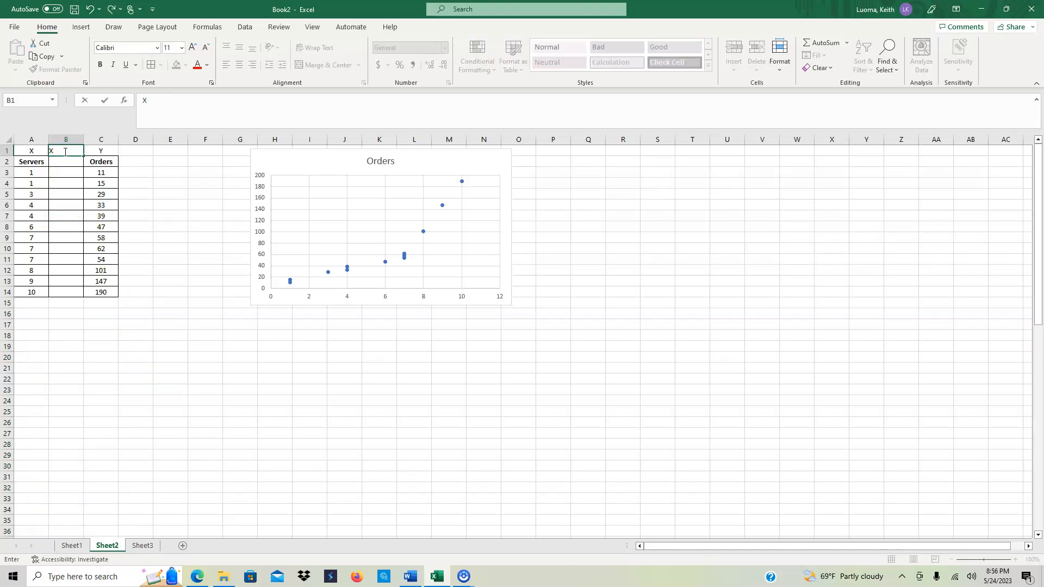
text(^2)
click(163, 205)
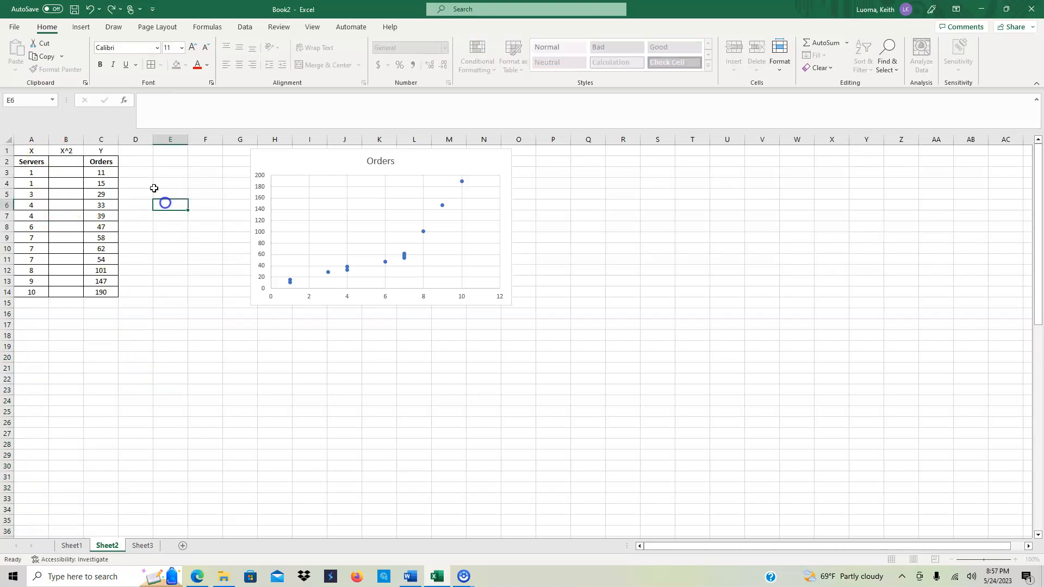
click(59, 165)
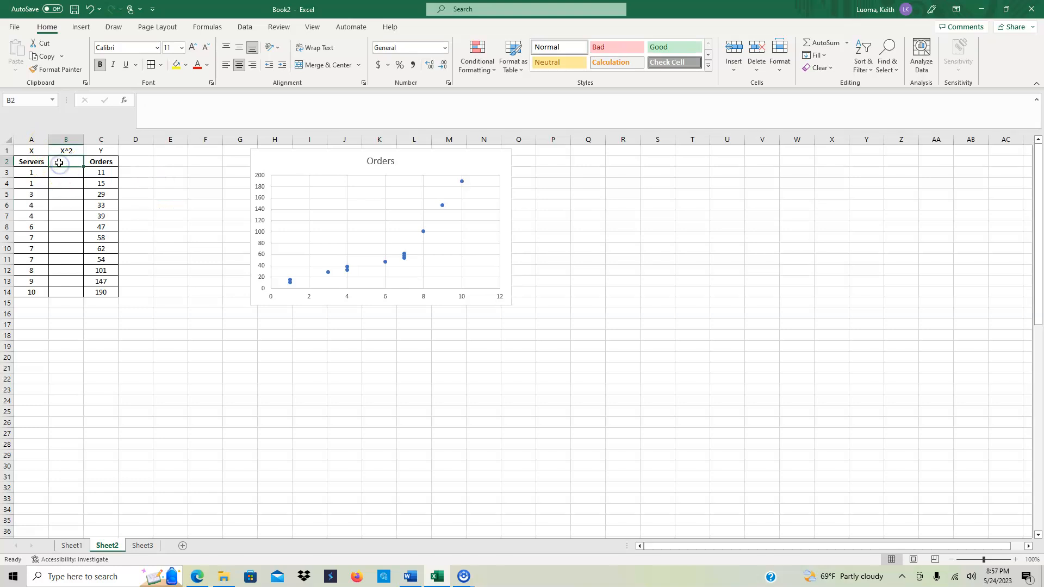
text(servers)
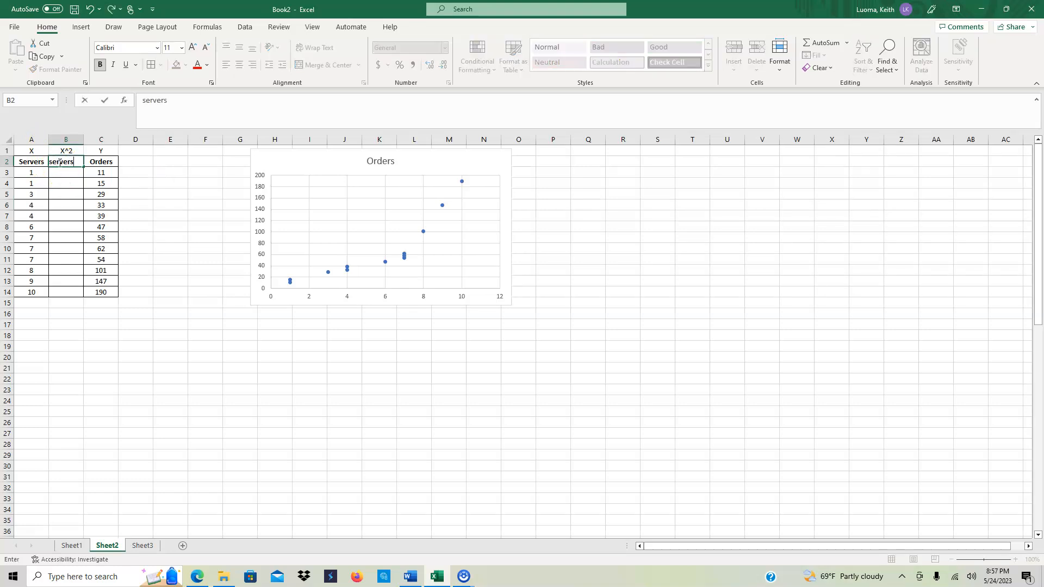
text(^2)
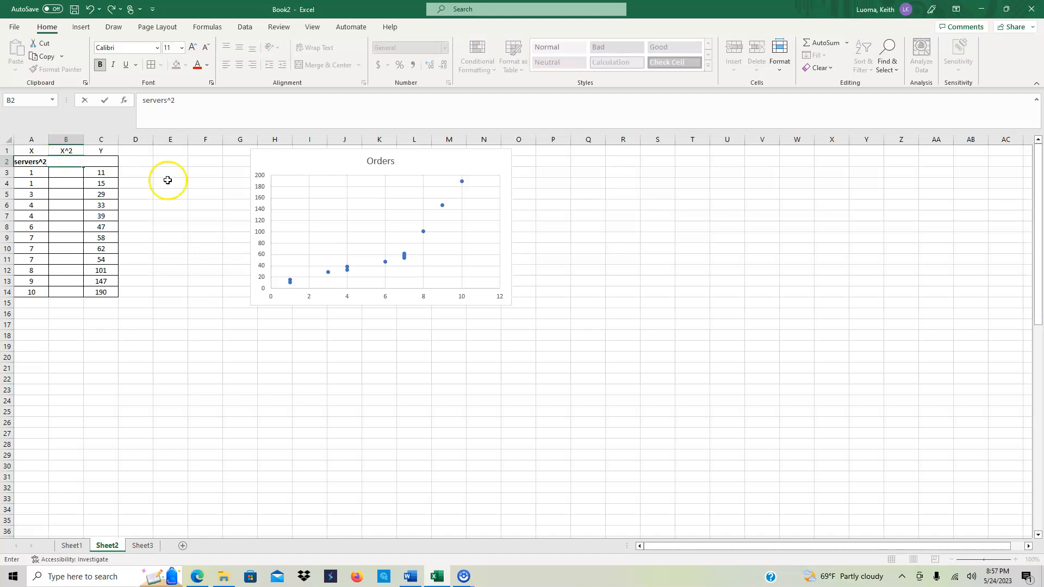
click(161, 237)
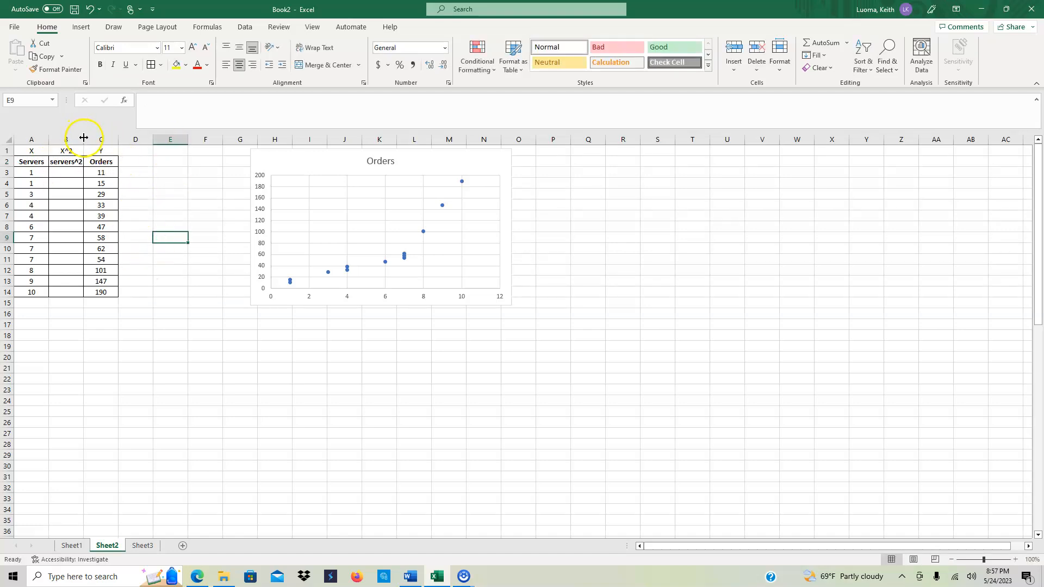
drag(84, 138, 89, 138)
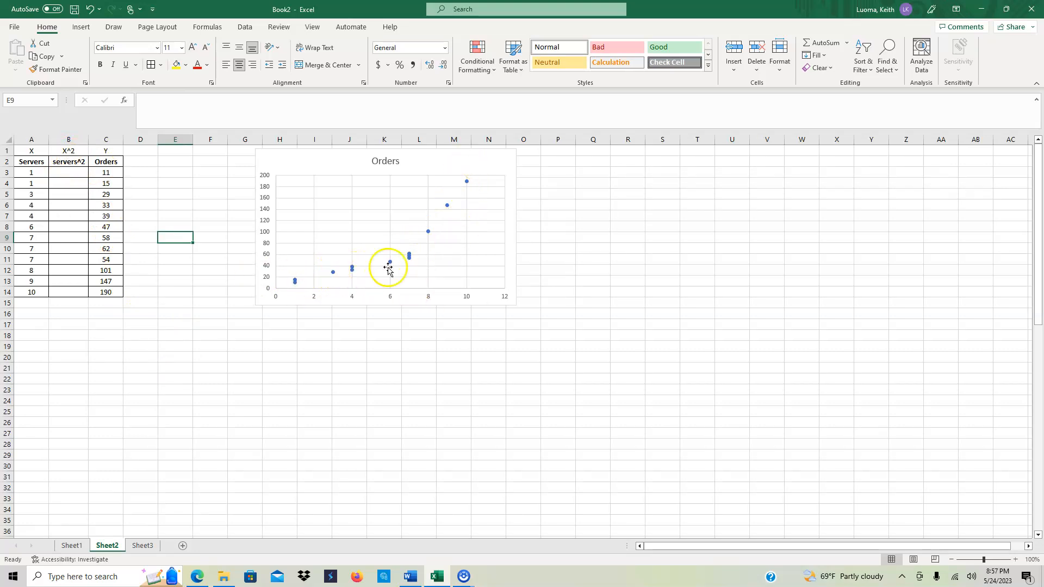
- Enter the formula =A3^2 in B3 and fill it down through B14
click(69, 173)
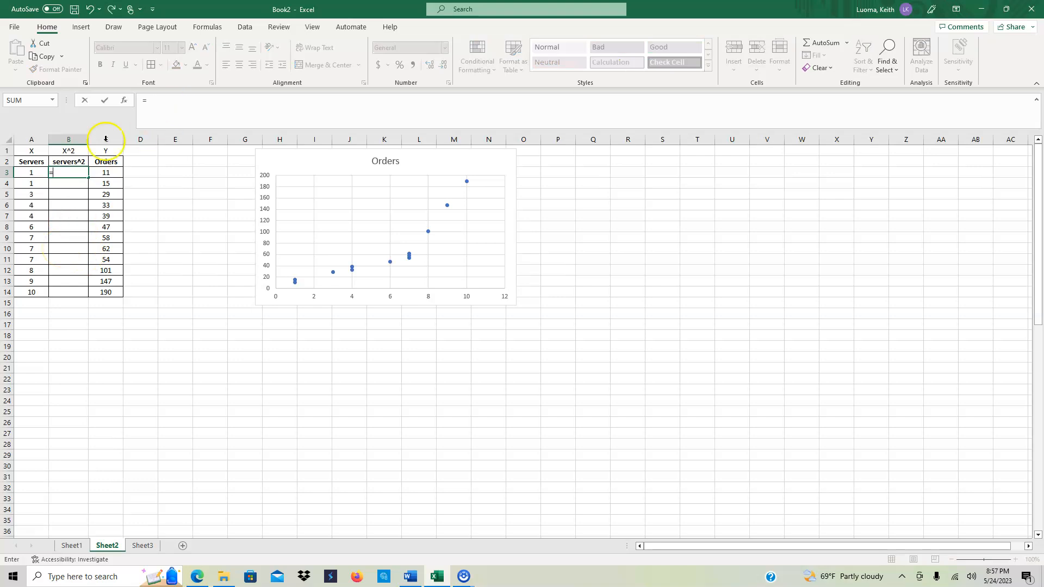
click(33, 174)
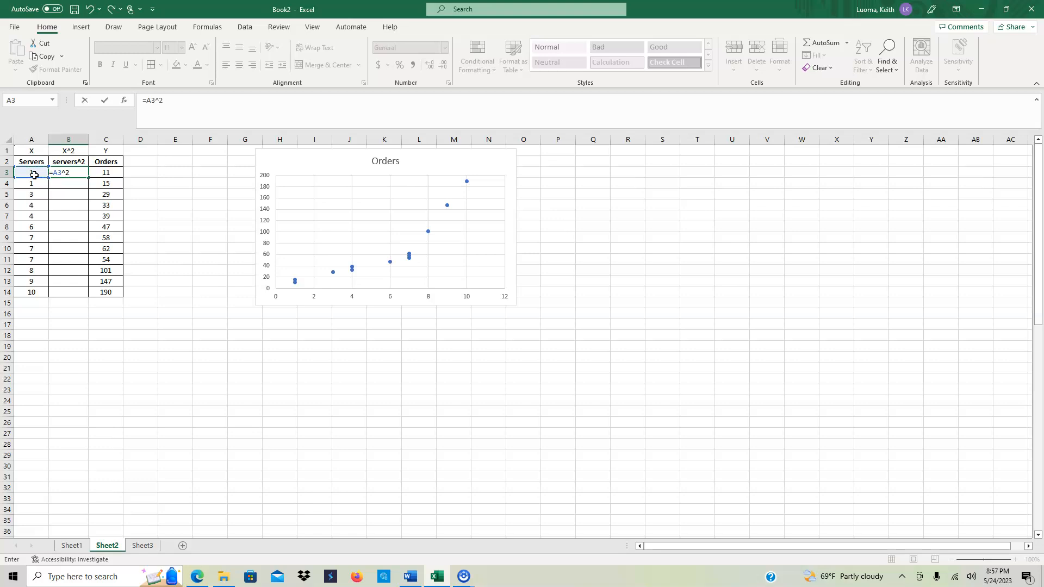
key(Return)
click(75, 172)
drag(88, 177, 76, 283)
drag(76, 294, 76, 294)
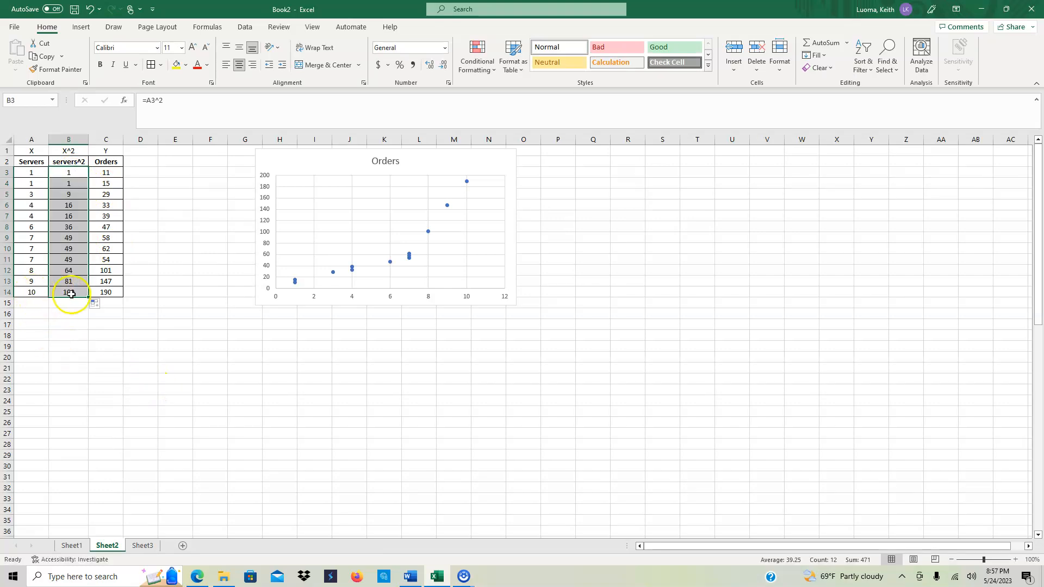
click(166, 332)
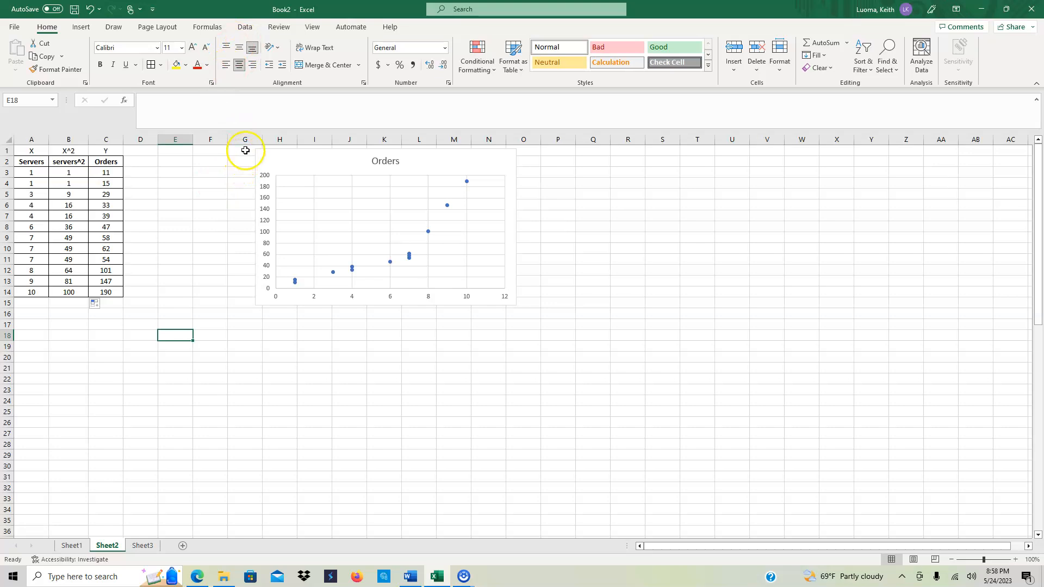
- Start a Regression from the data analysis tools and set its Input Y Range to $C$2:$C$14
click(244, 28)
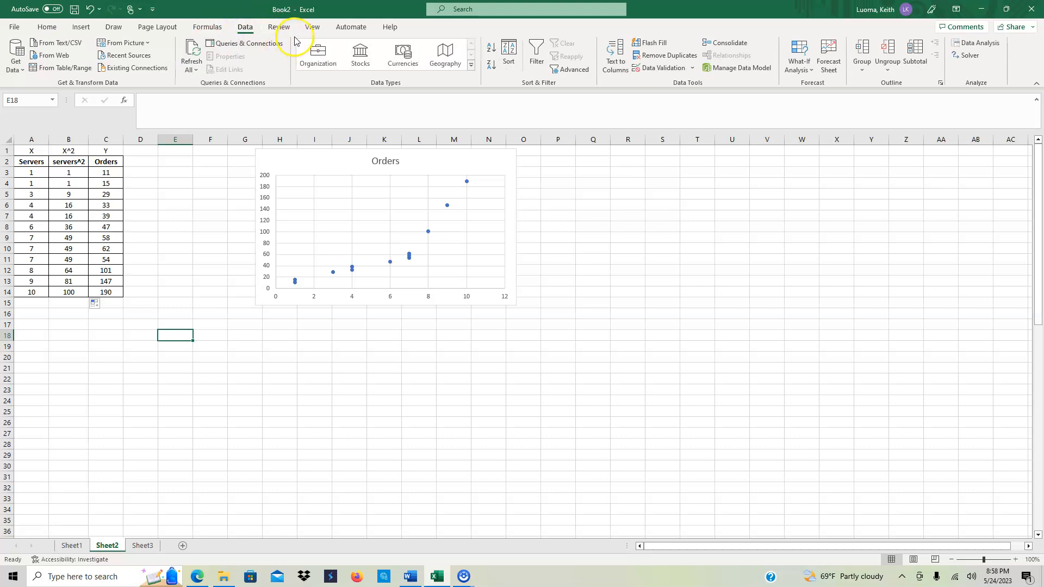
click(979, 43)
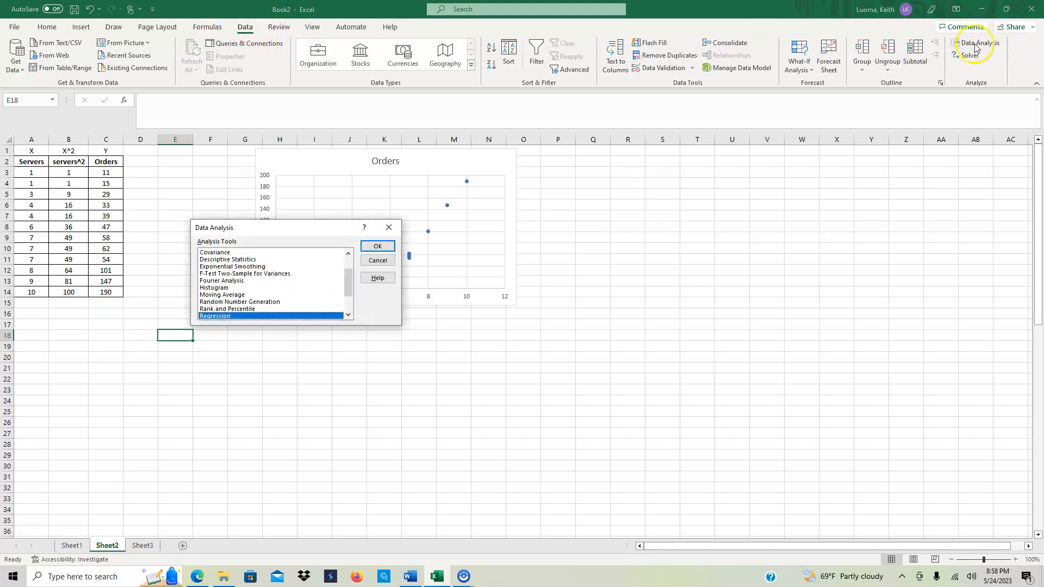
mouse_move(341, 285)
mouse_down()
mouse_move(343, 266)
mouse_move(331, 303)
mouse_up()
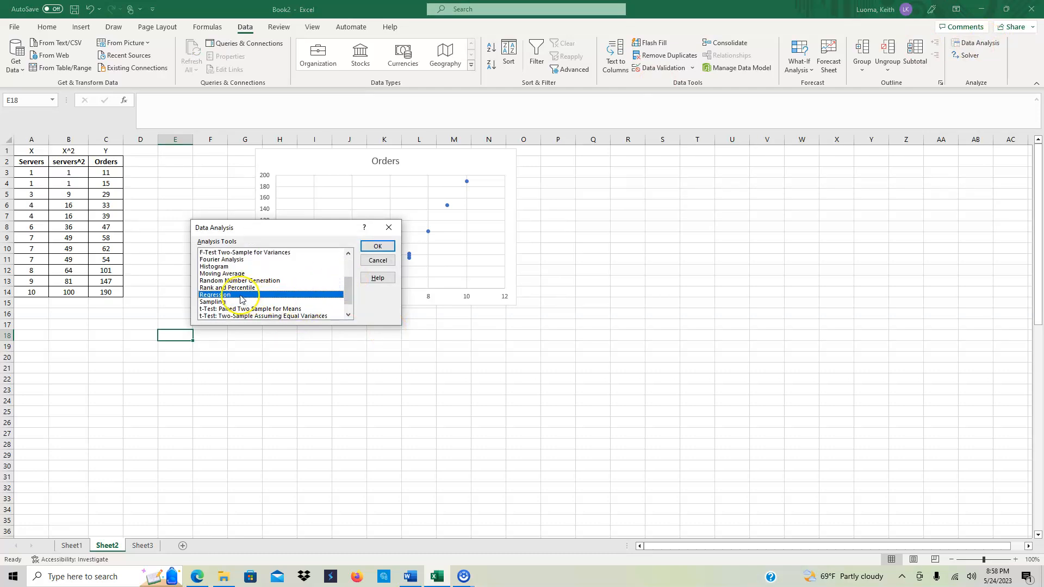
click(379, 246)
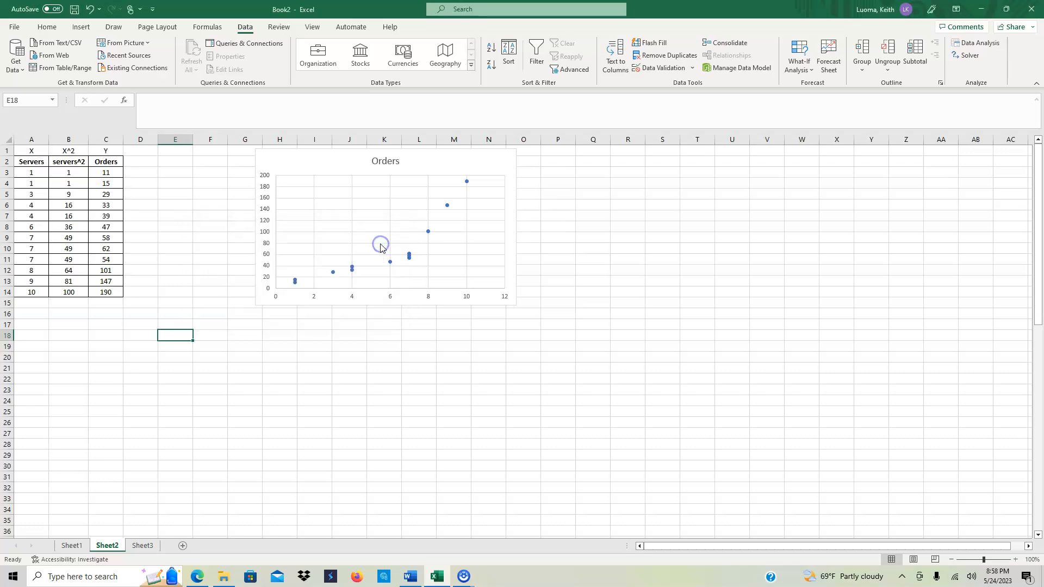
click(306, 205)
click(273, 205)
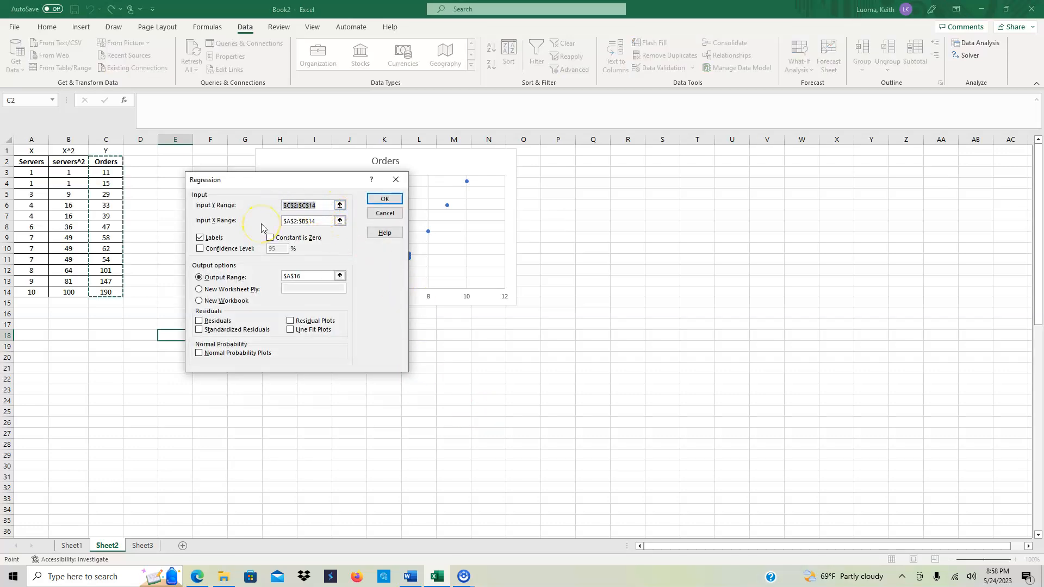
key(BackSpace)
click(281, 247)
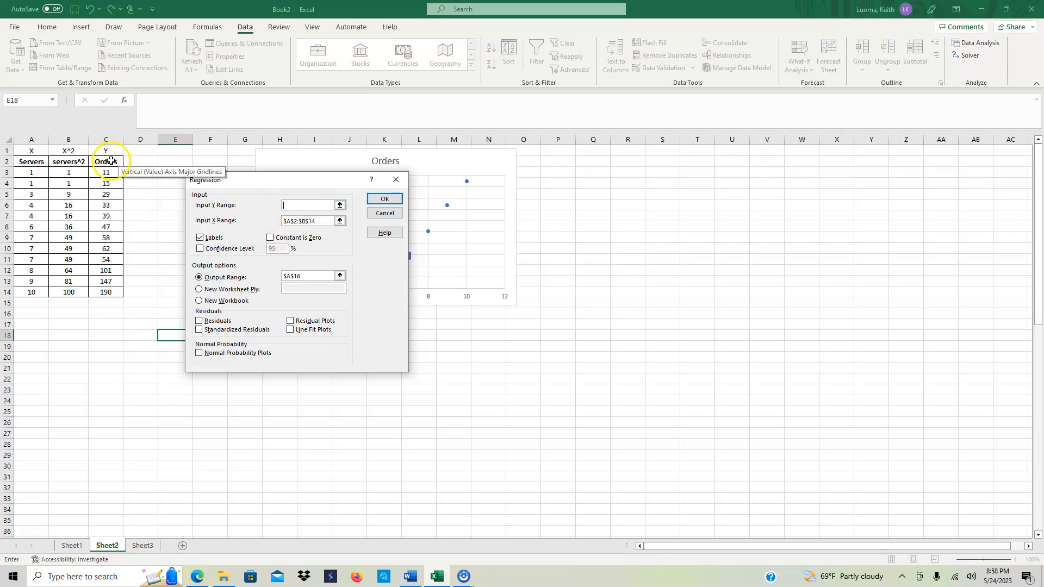
drag(111, 162, 101, 291)
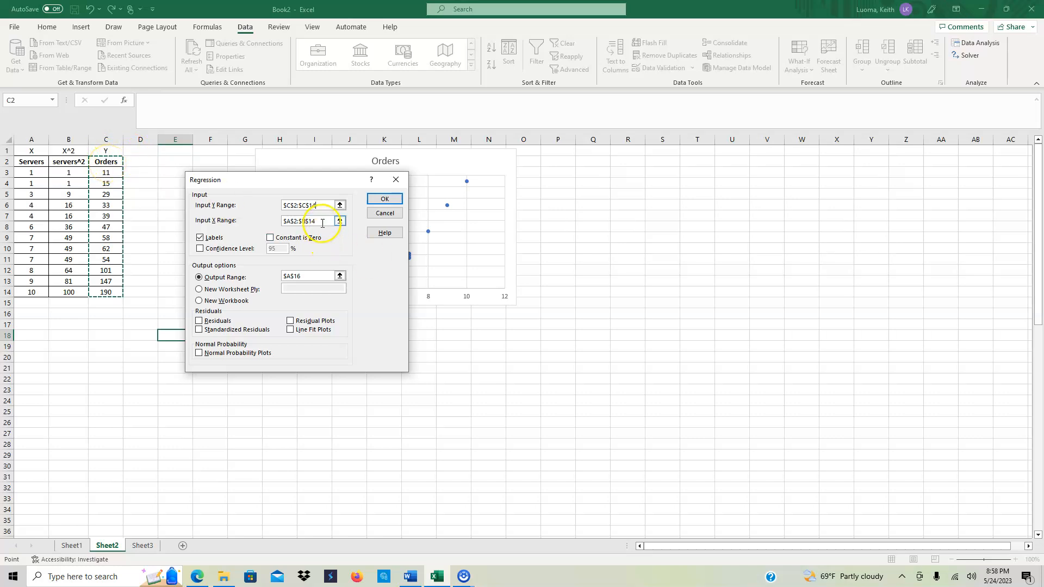
- Set the Input X Range to $A$2:$B$14 and run the regression with its output starting at $A$16
click(303, 221)
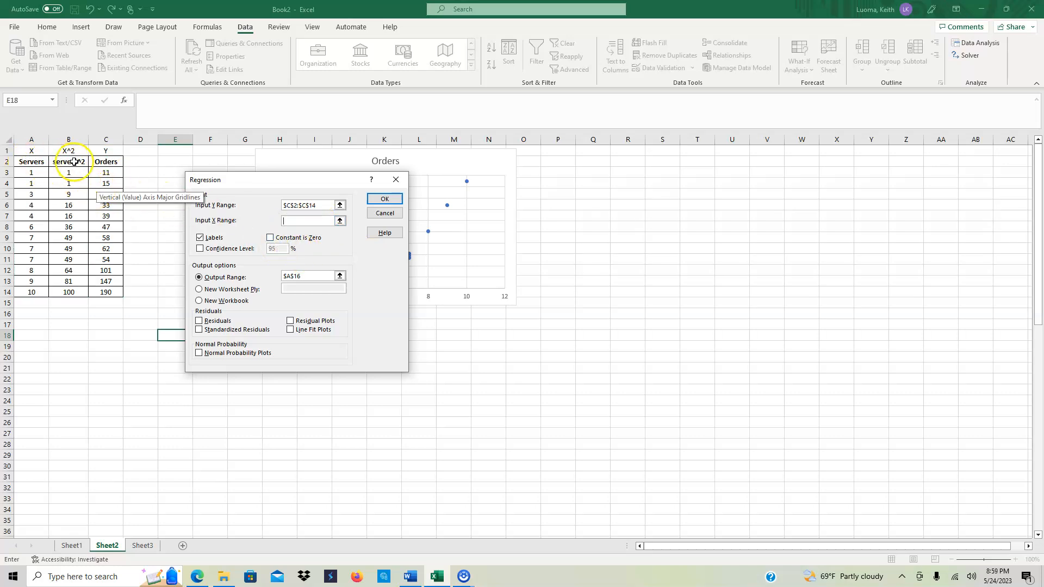
drag(29, 163, 75, 292)
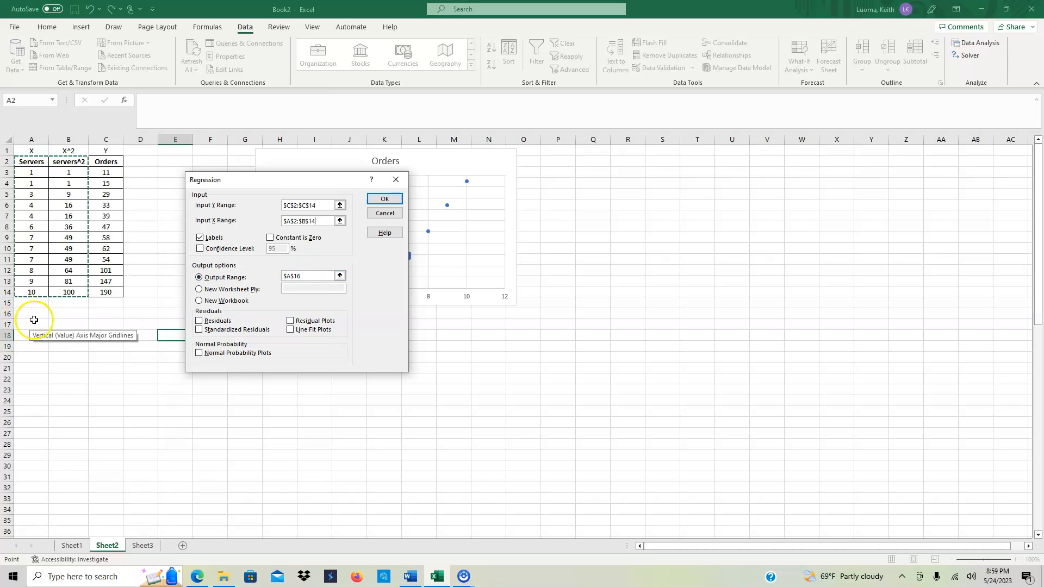
click(379, 200)
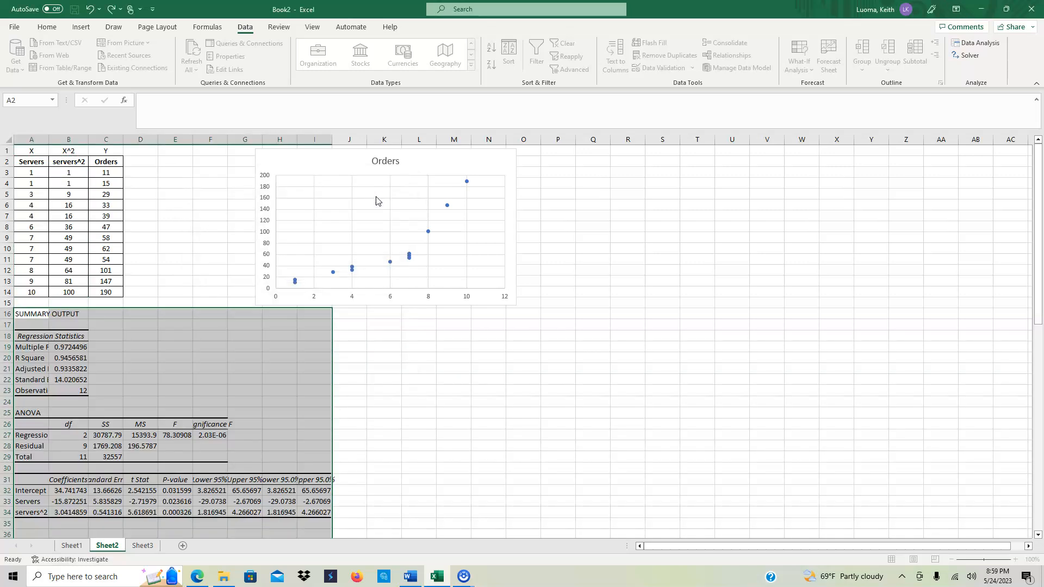
- Widen columns A and B so the labels and values of the regression output fit
scroll(665, 416, down, 2)
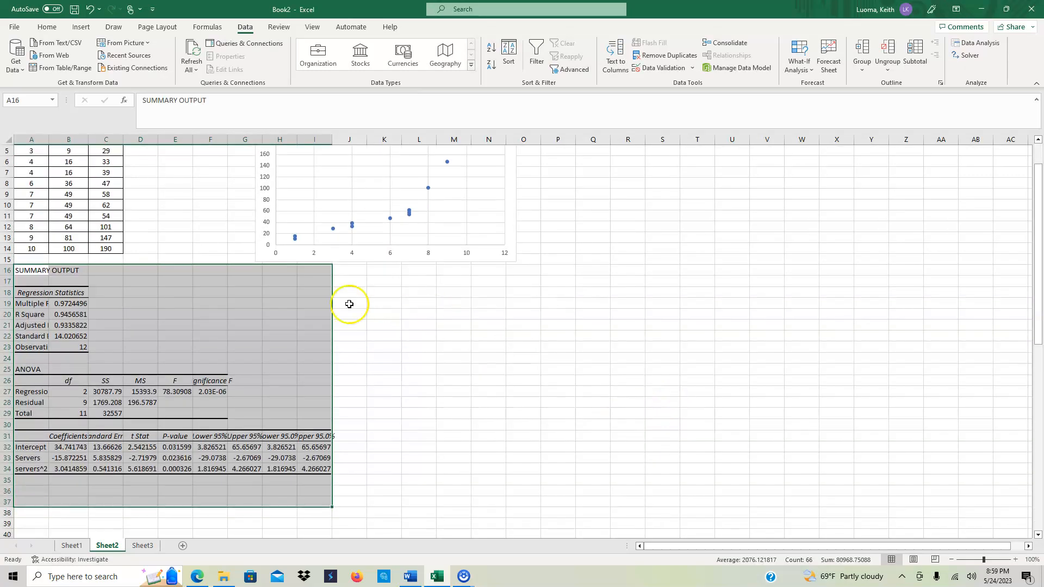
drag(48, 136, 157, 138)
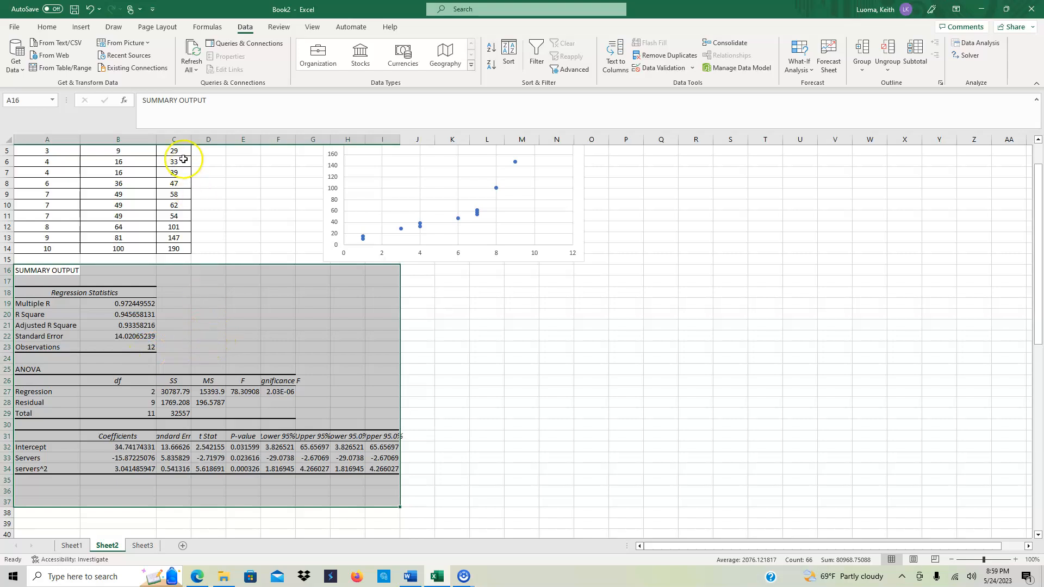
scroll(69, 203, up, 2)
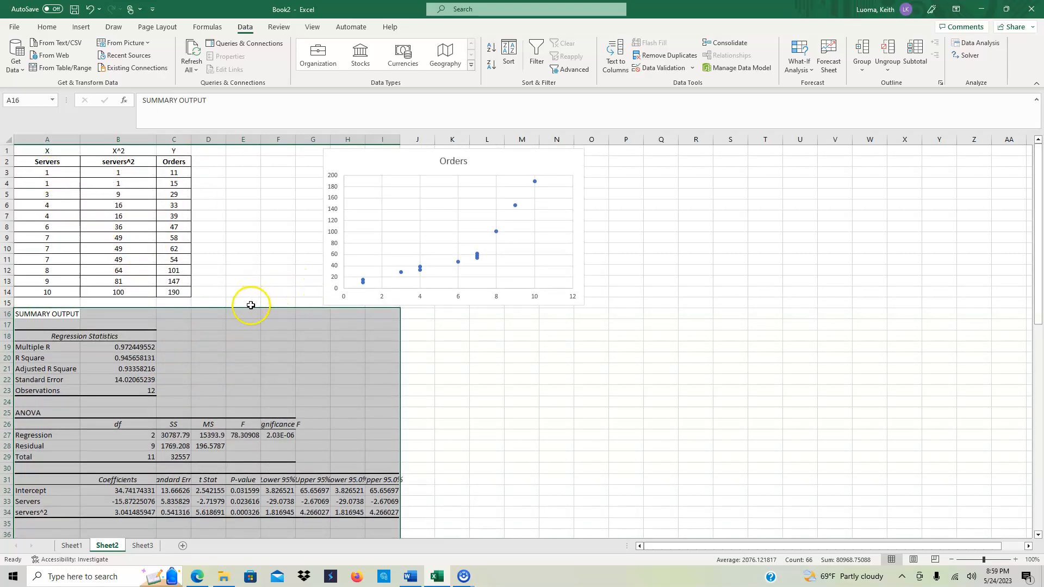
scroll(250, 305, down, 2)
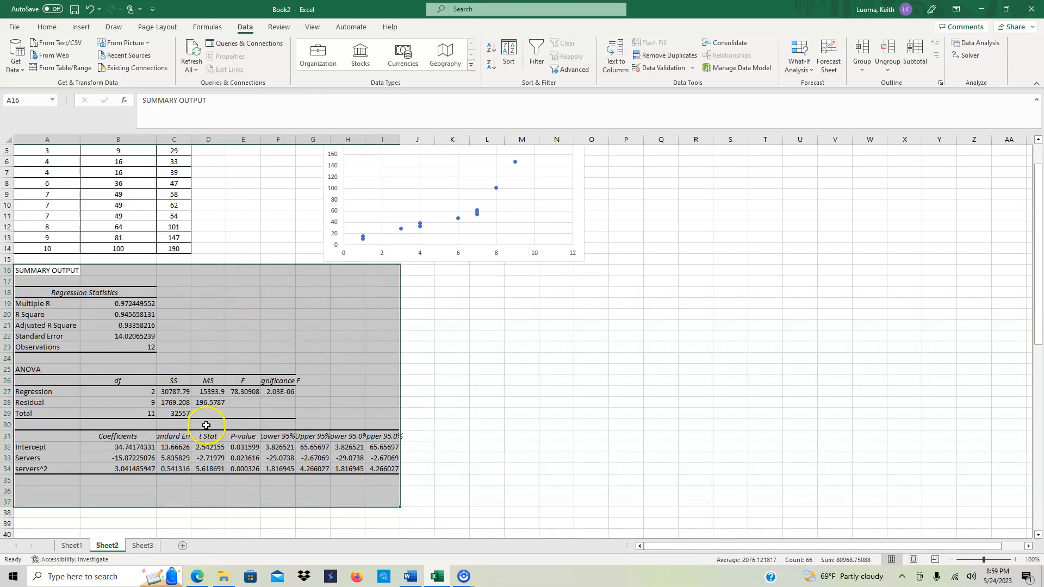
- Highlight the coefficient names and values in A32:B34 with yellow fill
scroll(182, 508, down, 2)
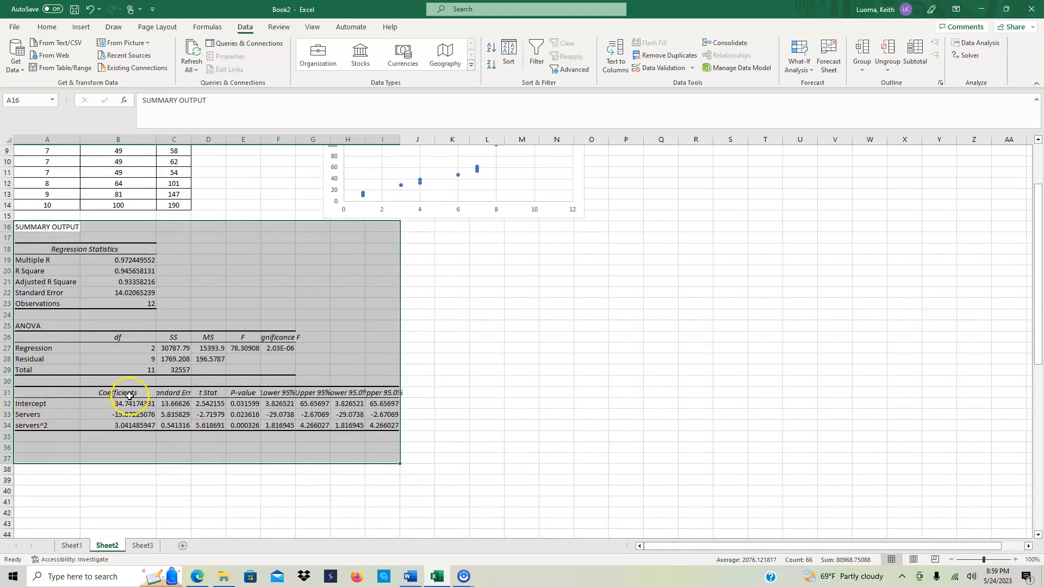
drag(32, 403, 122, 427)
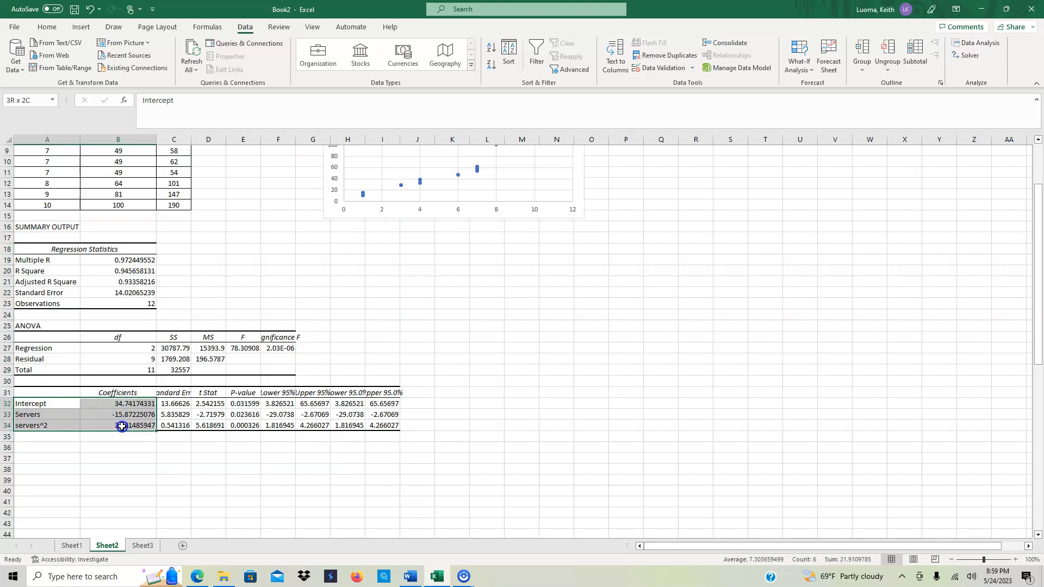
click(46, 30)
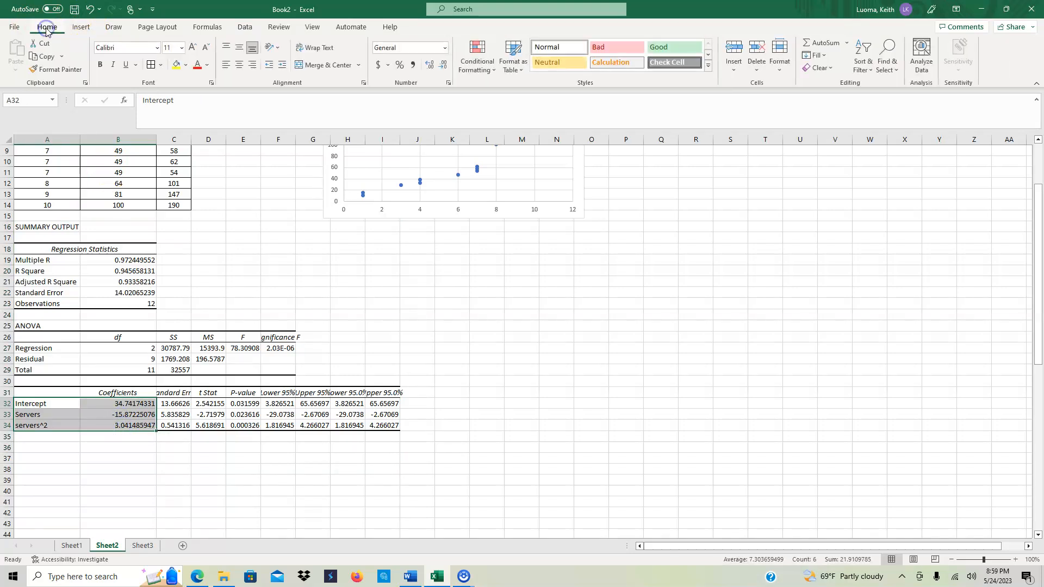
click(176, 65)
click(223, 489)
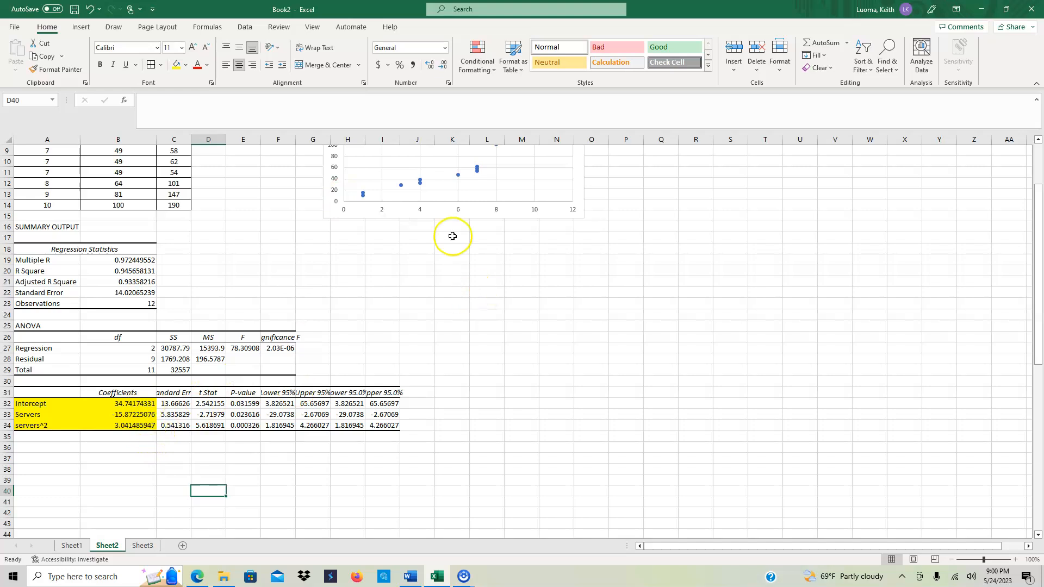
- Enter the labels servers in A37 and orders in A38, below the regression output
scroll(535, 353, up, 2)
scroll(470, 221, up, 2)
scroll(475, 440, down, 2)
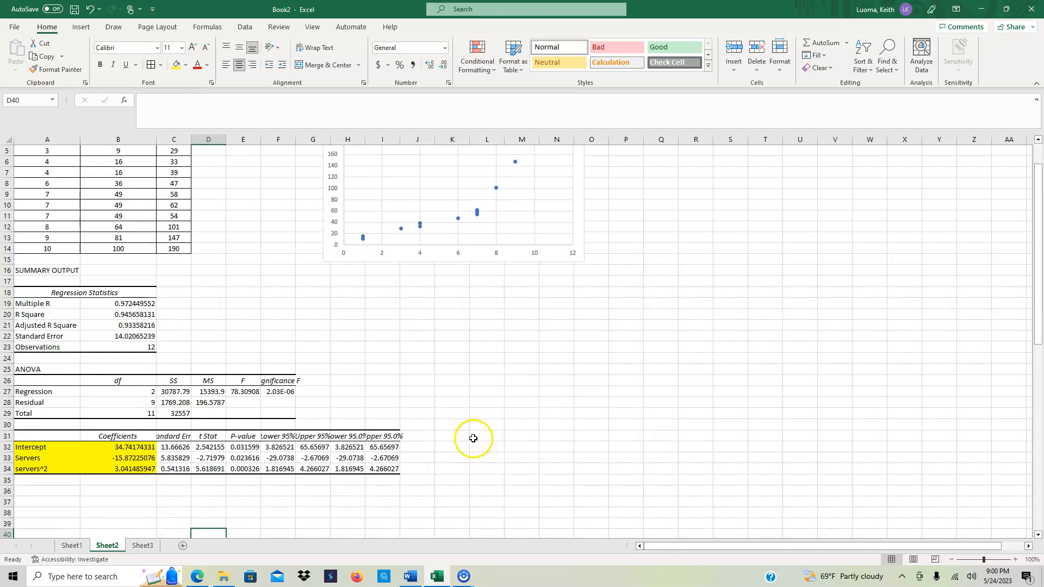
scroll(380, 450, down, 2)
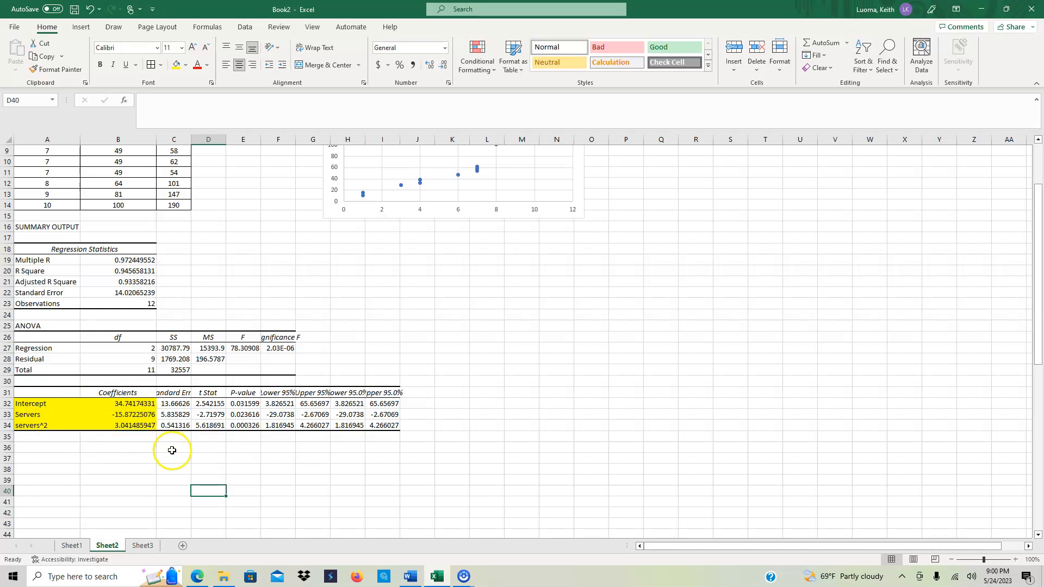
scroll(170, 452, down, 2)
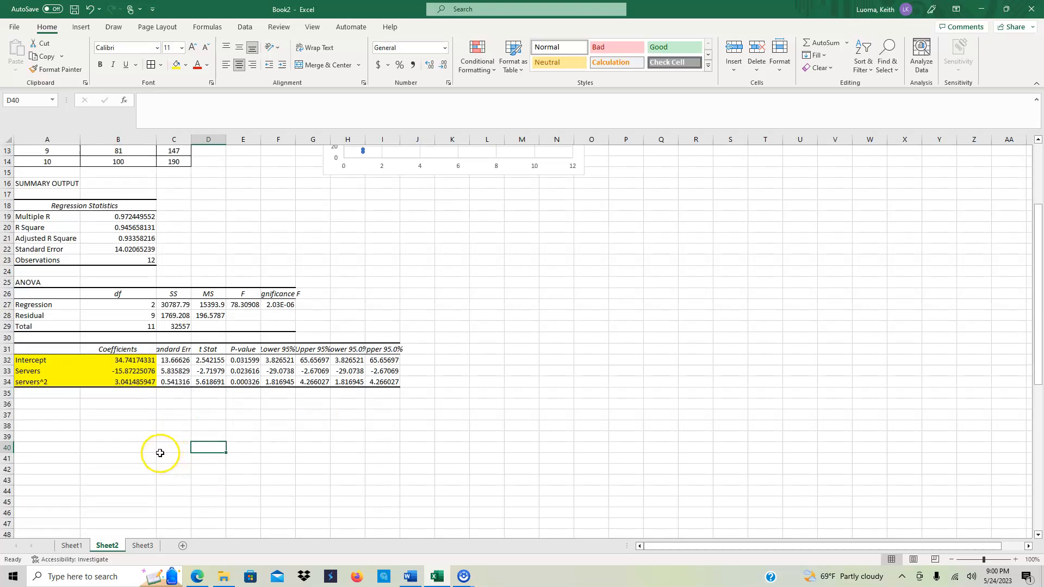
scroll(158, 453, down, 2)
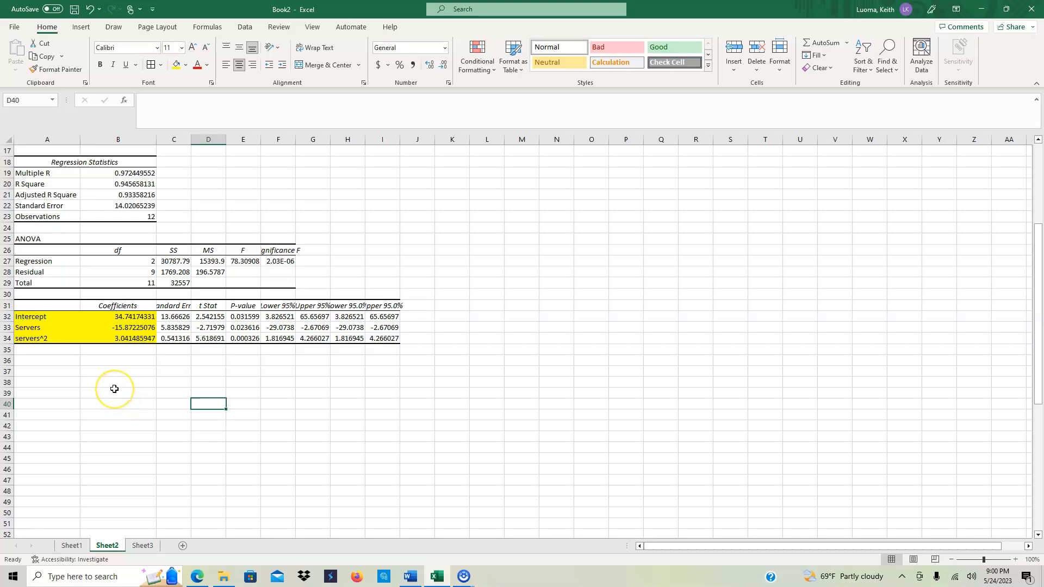
click(63, 374)
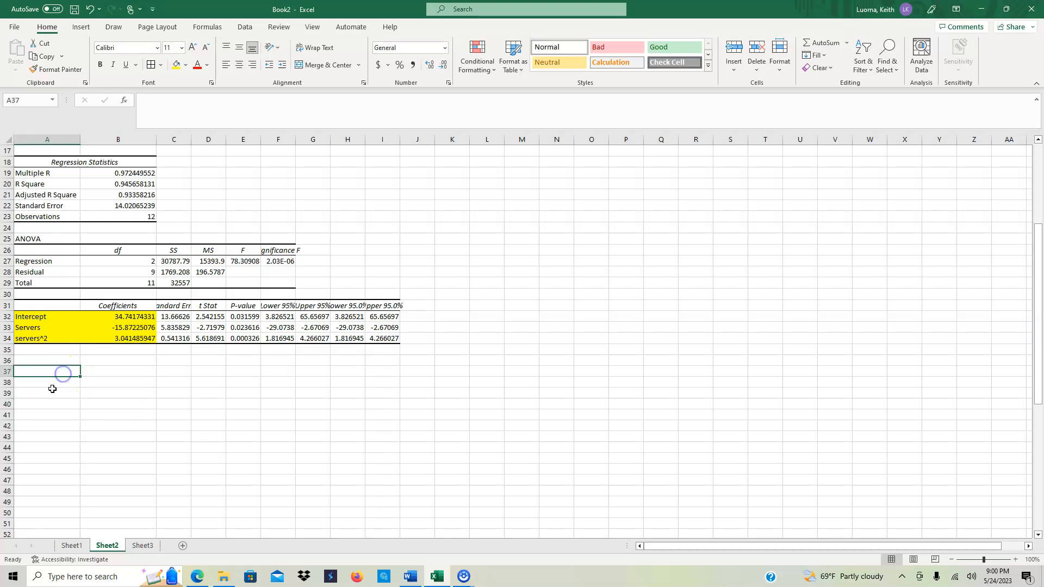
text(se)
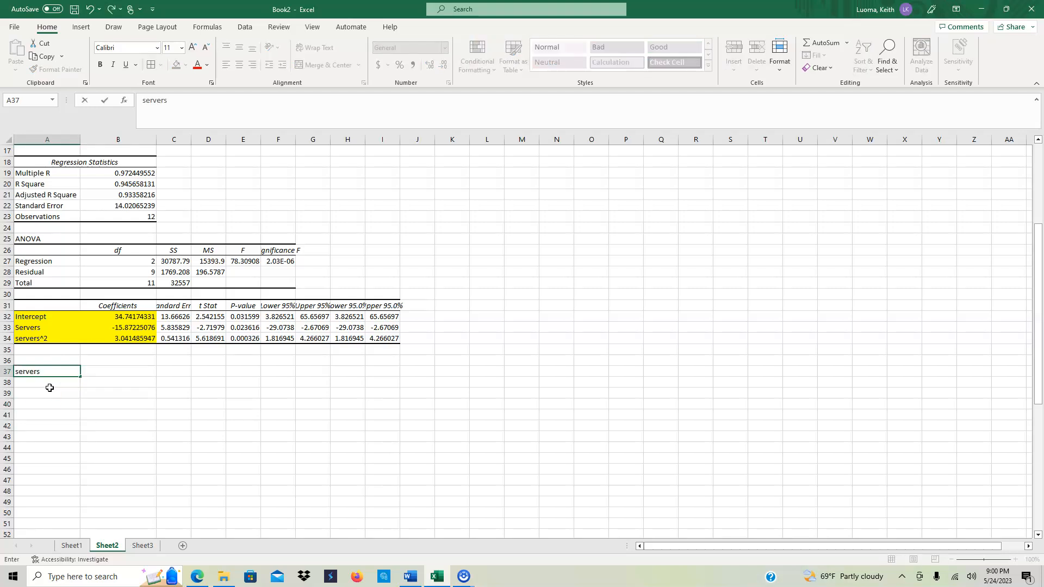
text(rvers)
key(Return)
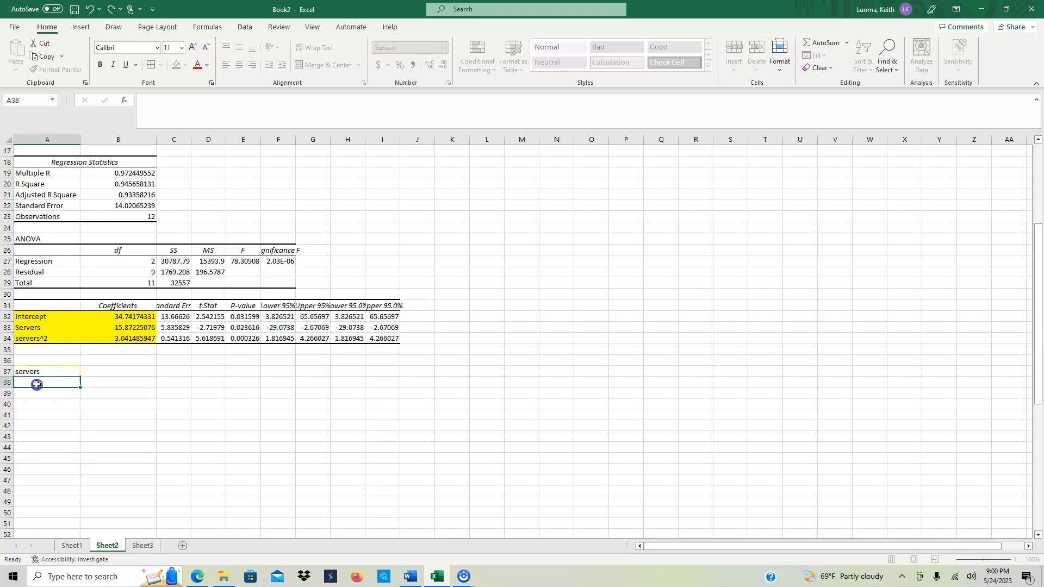
scroll(353, 313, up, 5)
scroll(326, 374, down, 5)
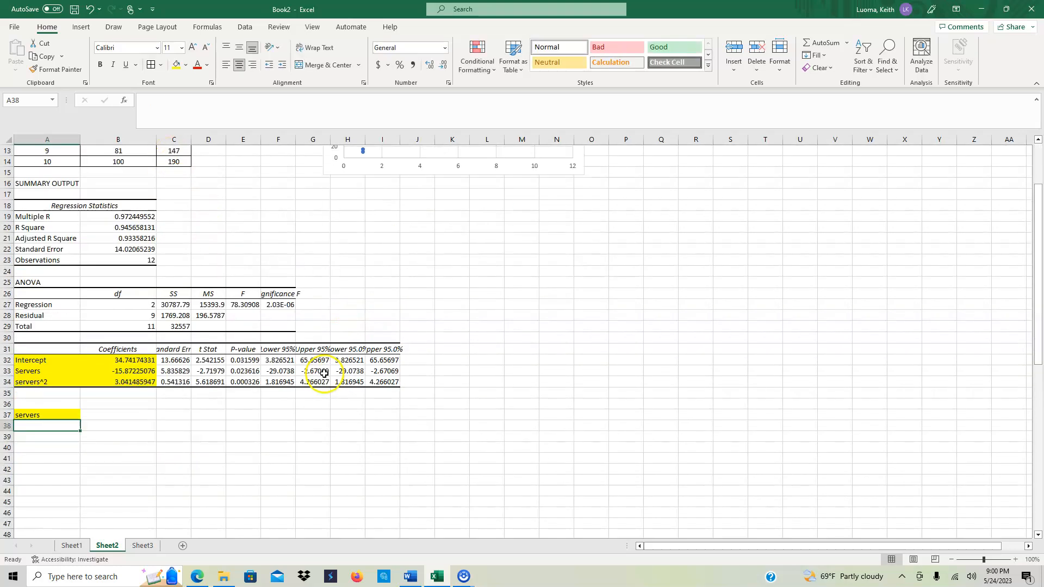
text(or)
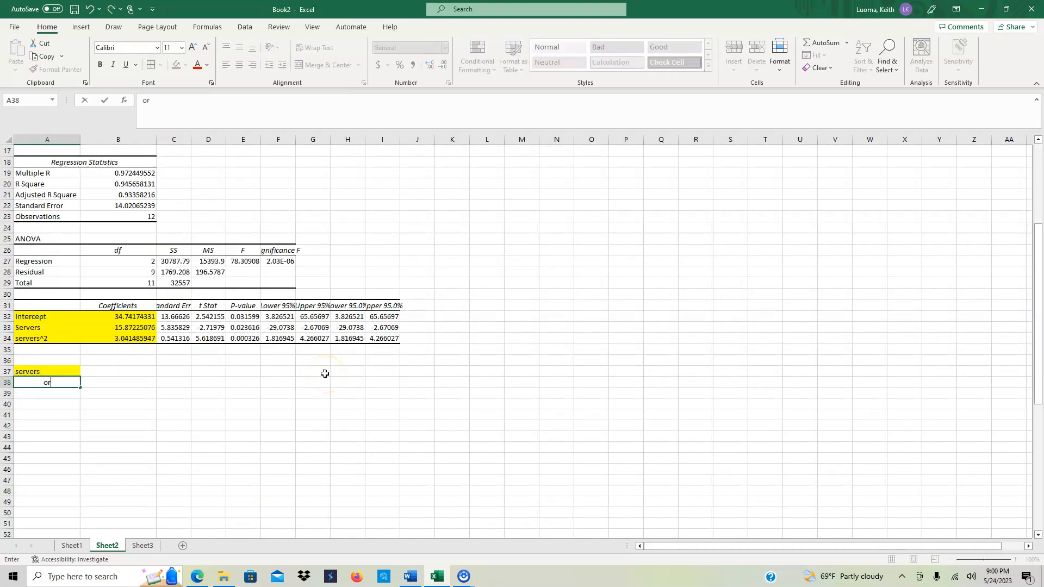
text(ders)
click(159, 427)
- Remove the yellow fill from the servers label in A37
click(51, 375)
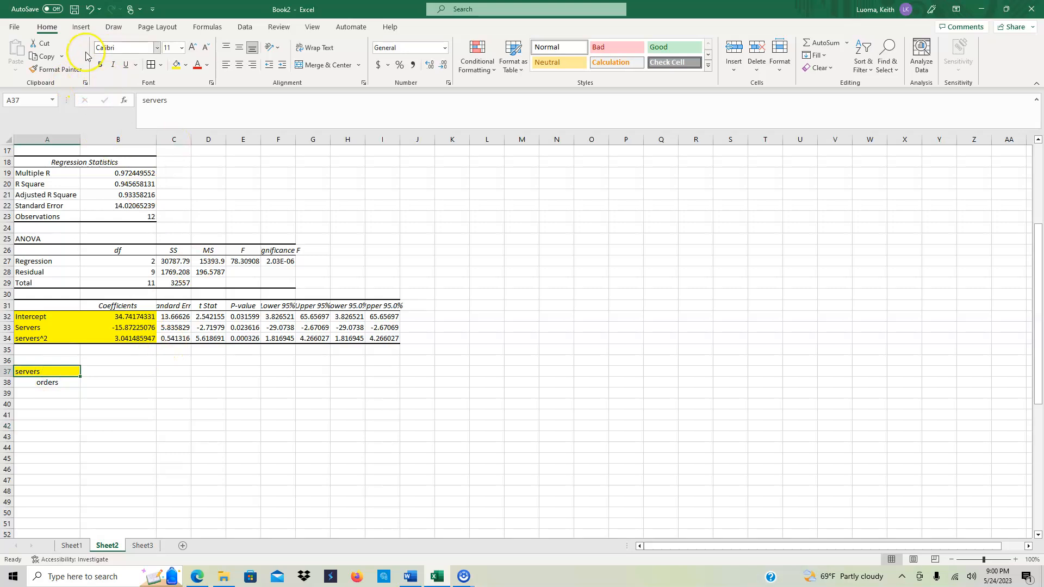
click(185, 65)
click(207, 185)
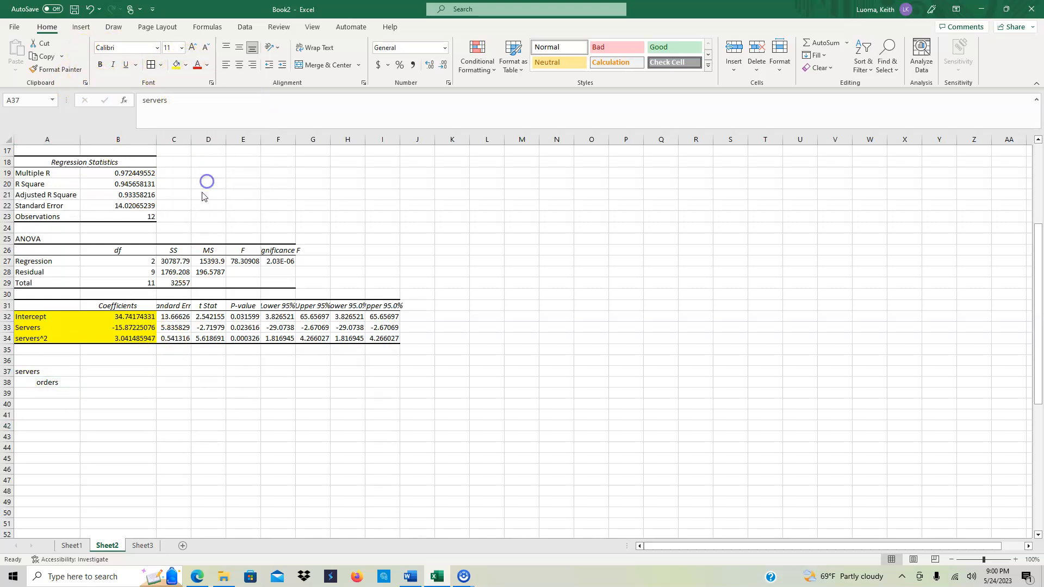
drag(179, 513, 176, 501)
- Apply all borders to A37:B38 and left-align the orders label in A38
drag(38, 372, 118, 387)
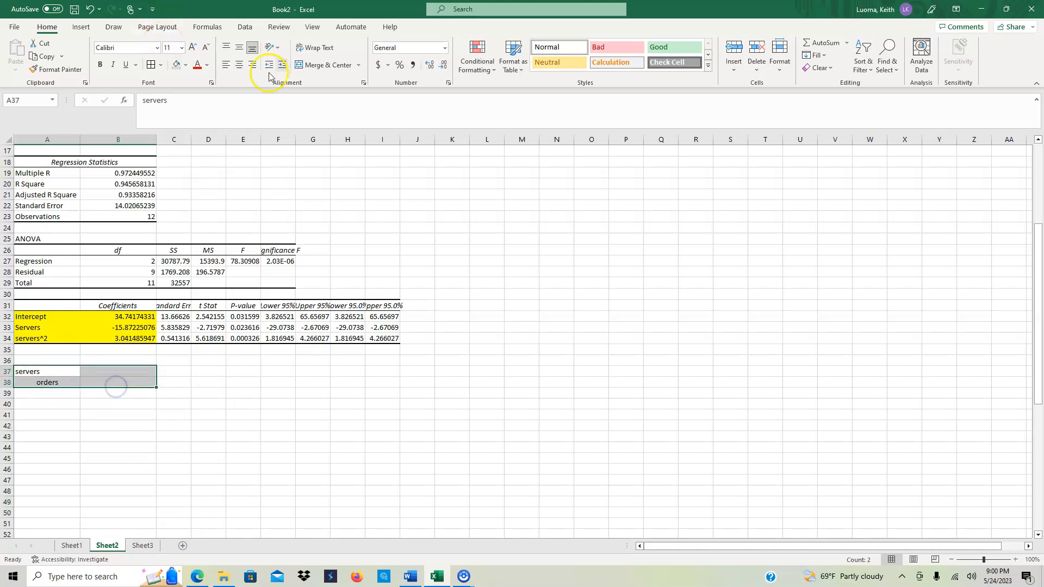
click(161, 65)
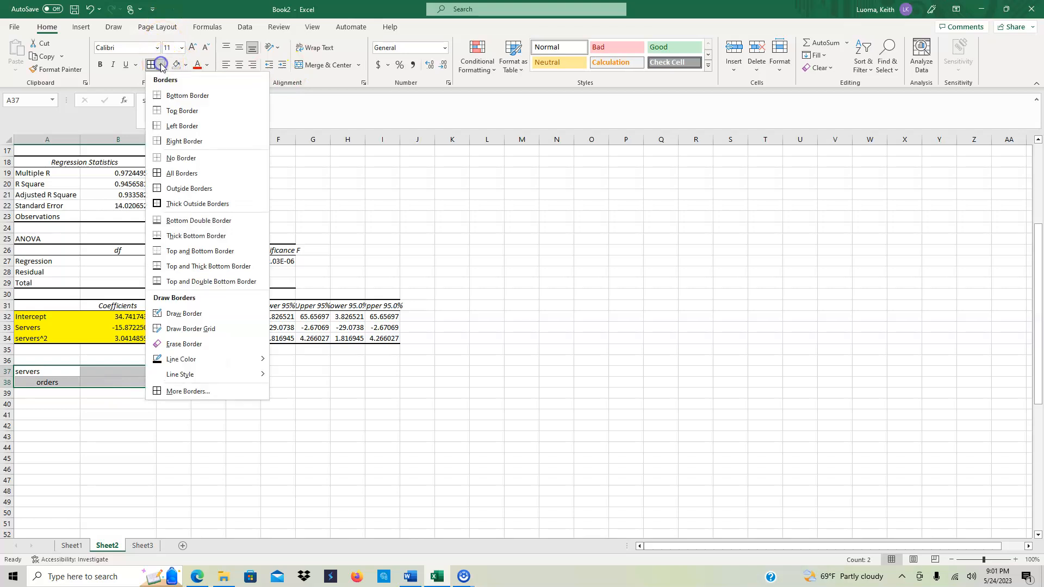
click(158, 173)
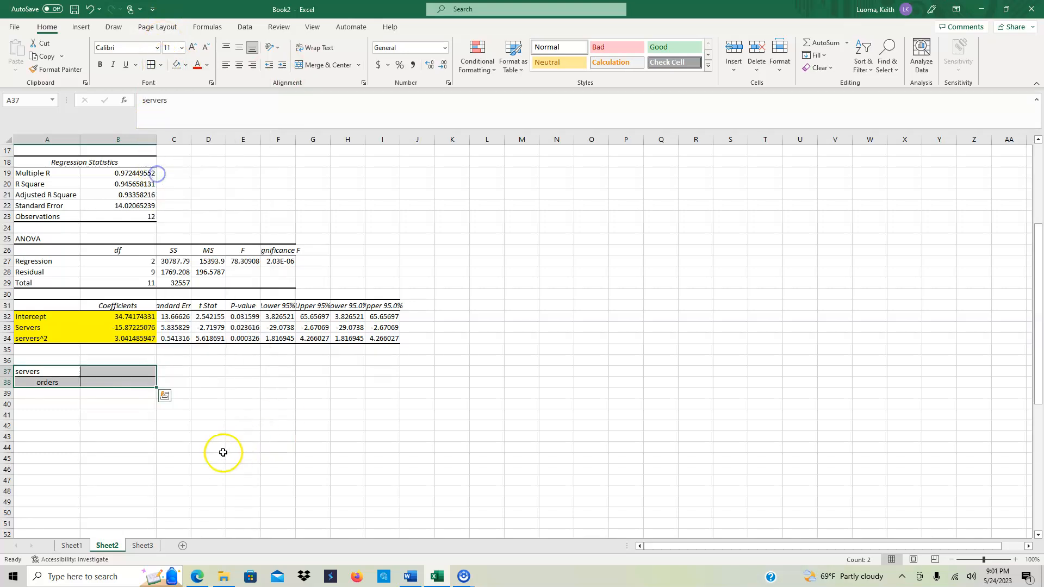
click(216, 449)
click(38, 372)
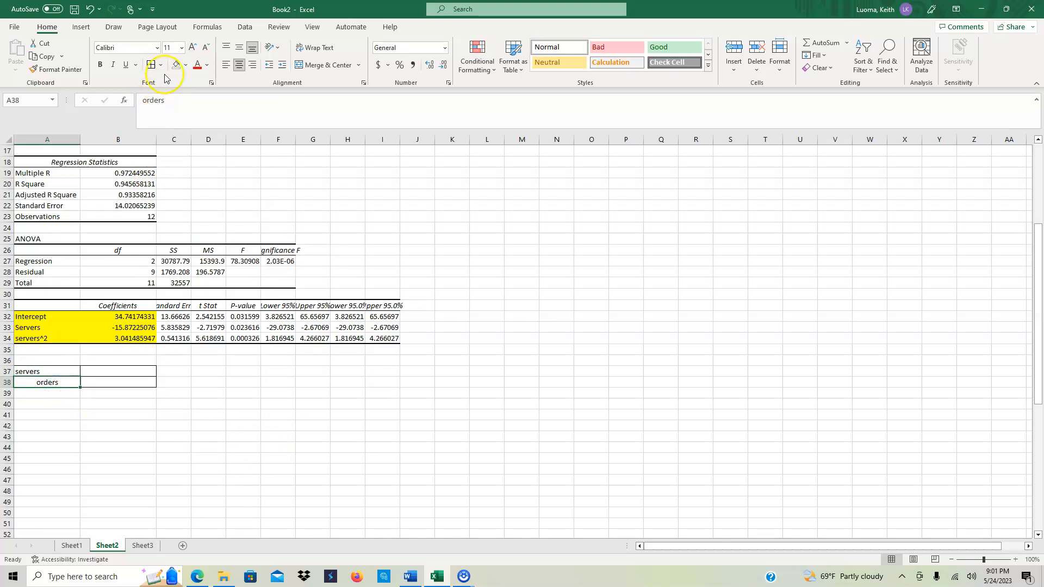
click(226, 64)
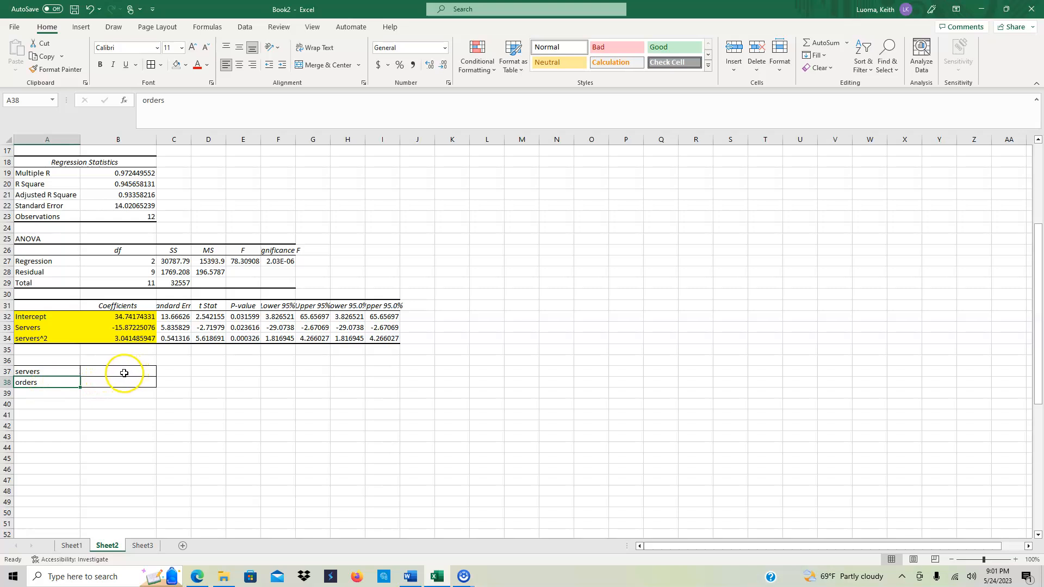
- Start the orders prediction formula in B38 with the intercept plus the Servers coefficient times the servers input cell: =B32+B33*B37
click(91, 383)
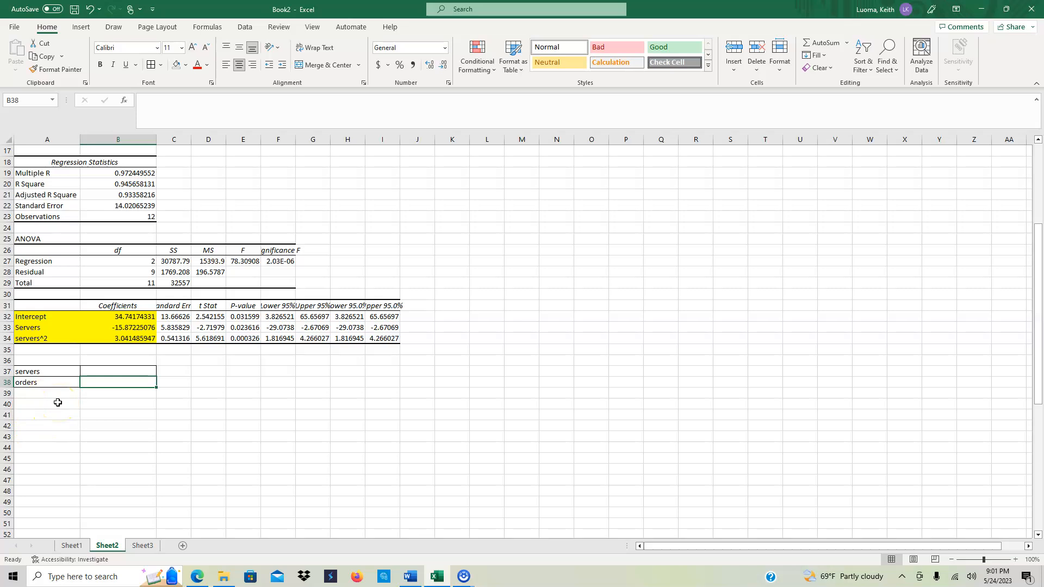
text(=)
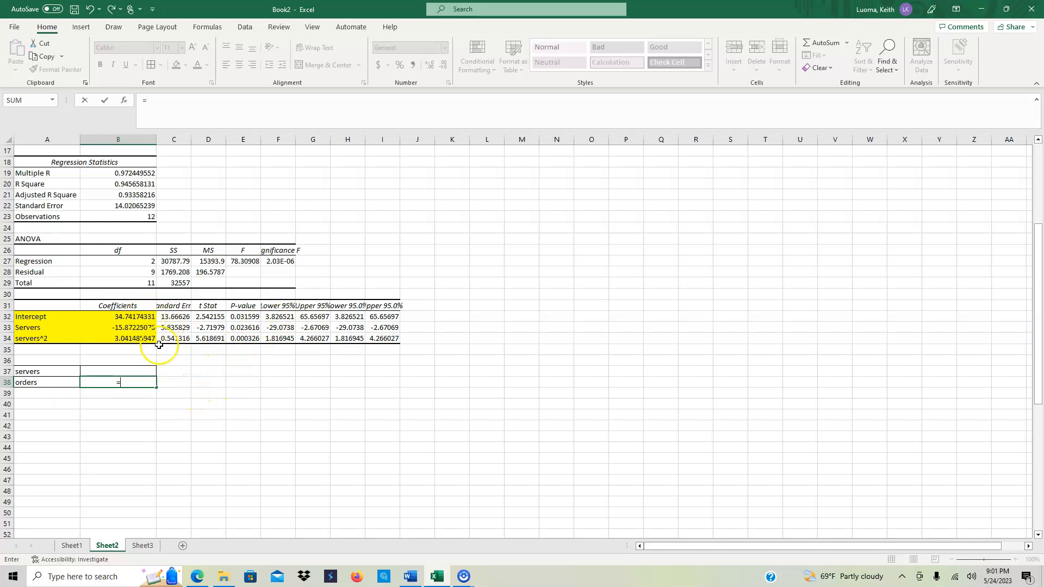
click(144, 318)
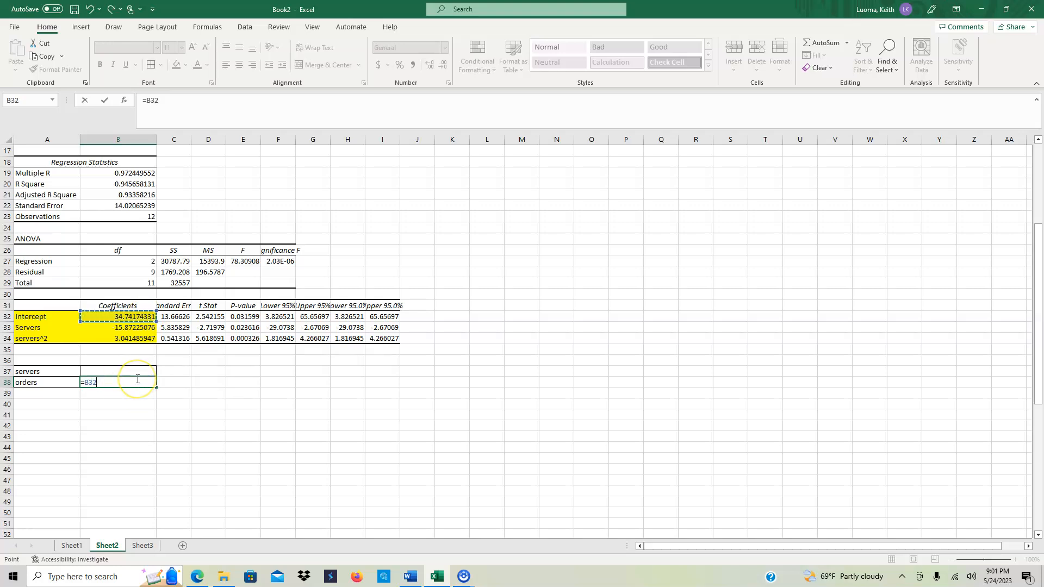
text(+)
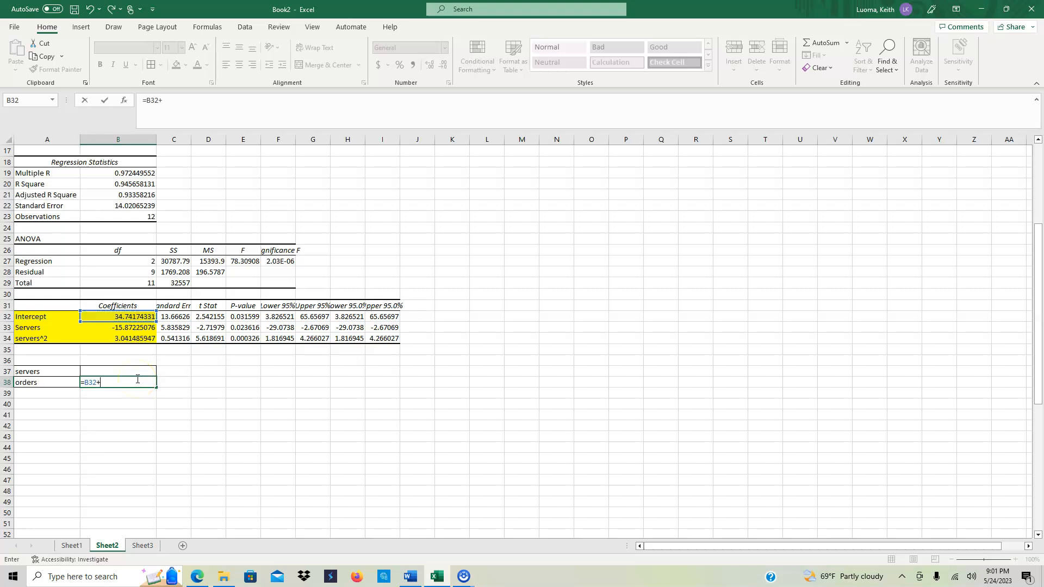
click(143, 329)
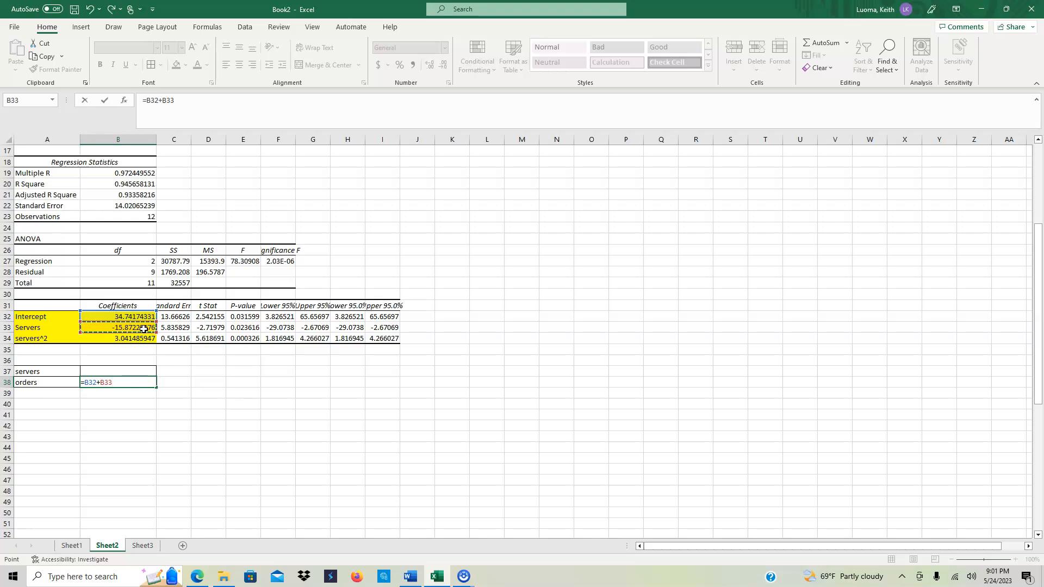
text(*)
click(107, 373)
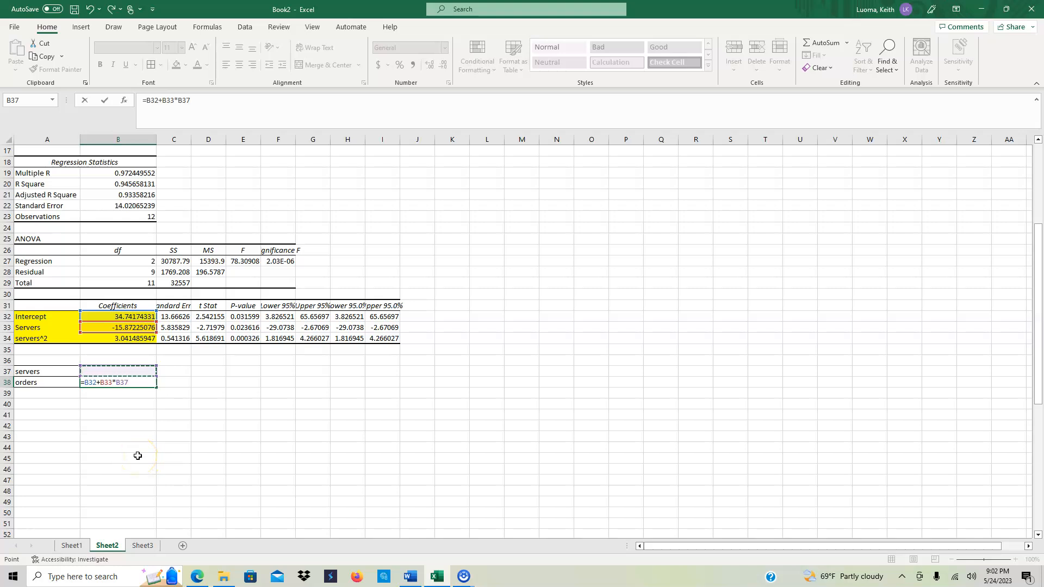
- Complete the B38 formula by adding the servers^2 coefficient times the squared servers input, giving =B32+B33*B37+B34*B37^2
click(140, 339)
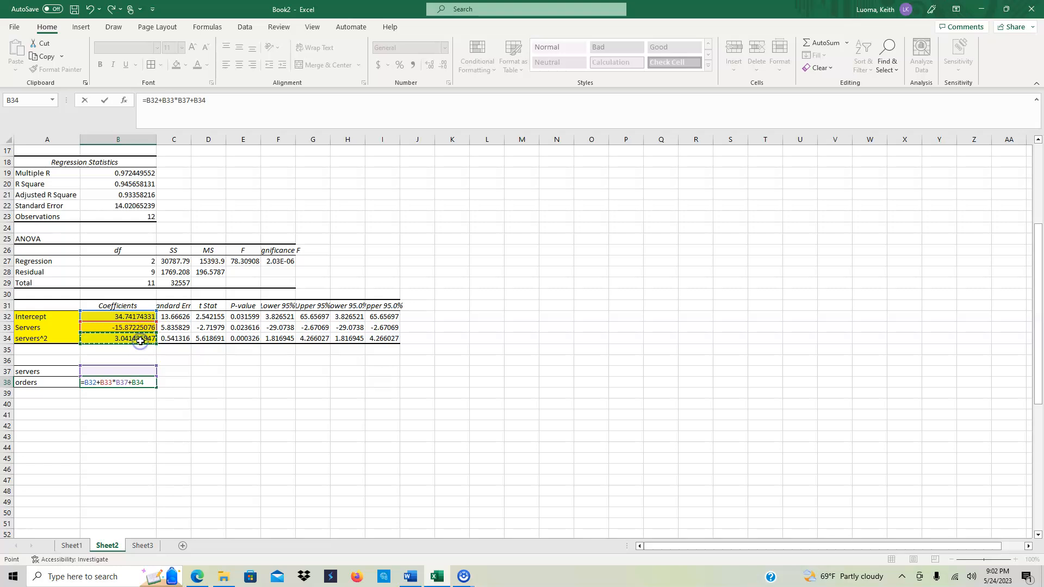
text(*)
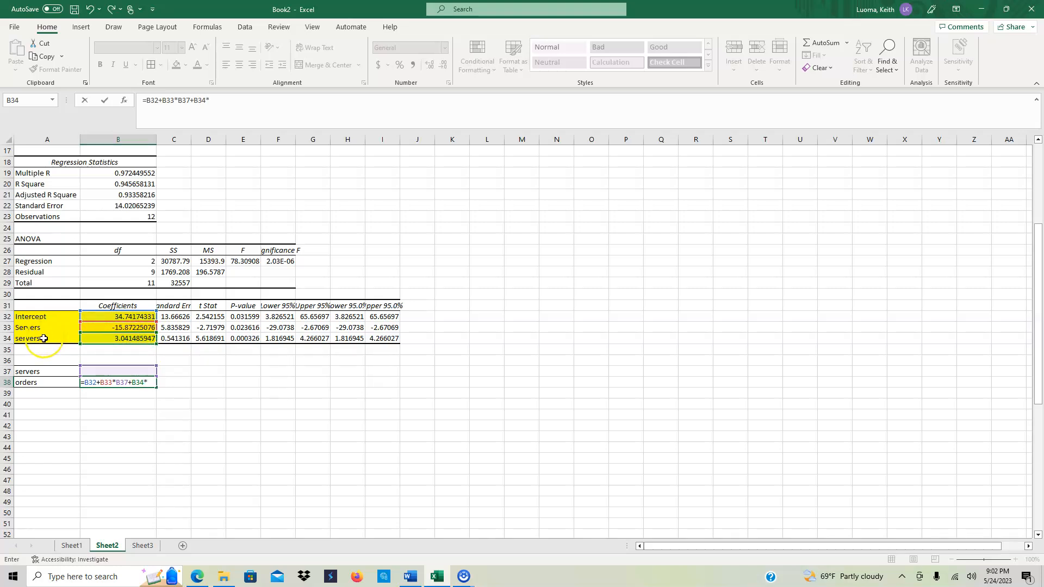
click(131, 372)
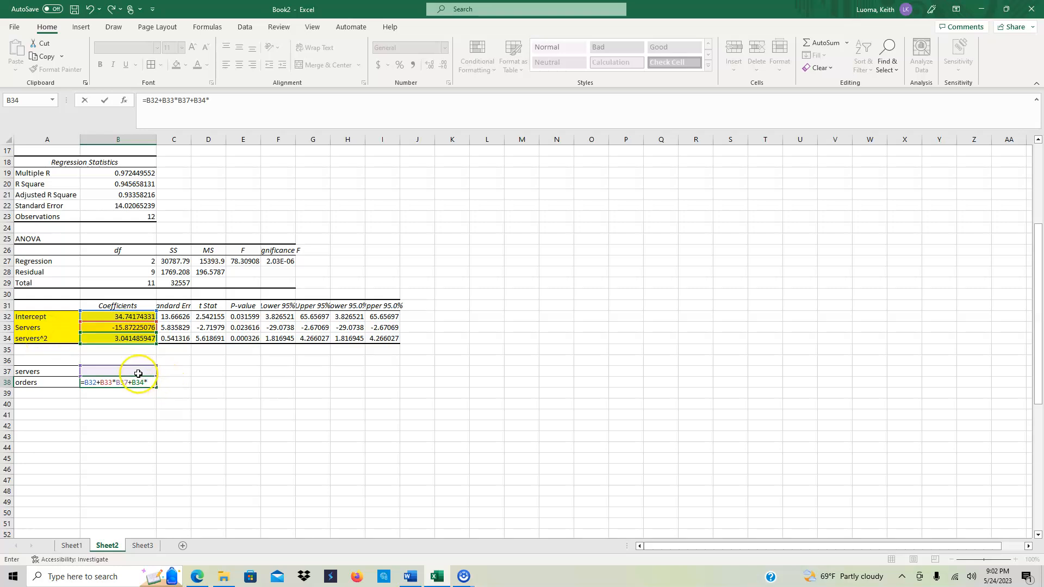
click(131, 372)
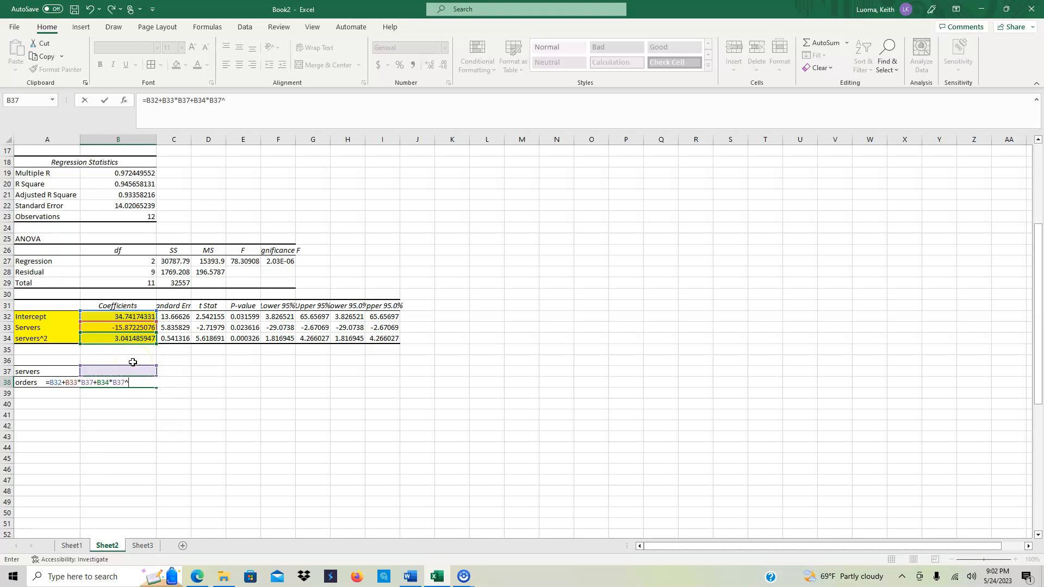
click(121, 315)
click(125, 327)
click(46, 328)
click(122, 340)
key(Return)
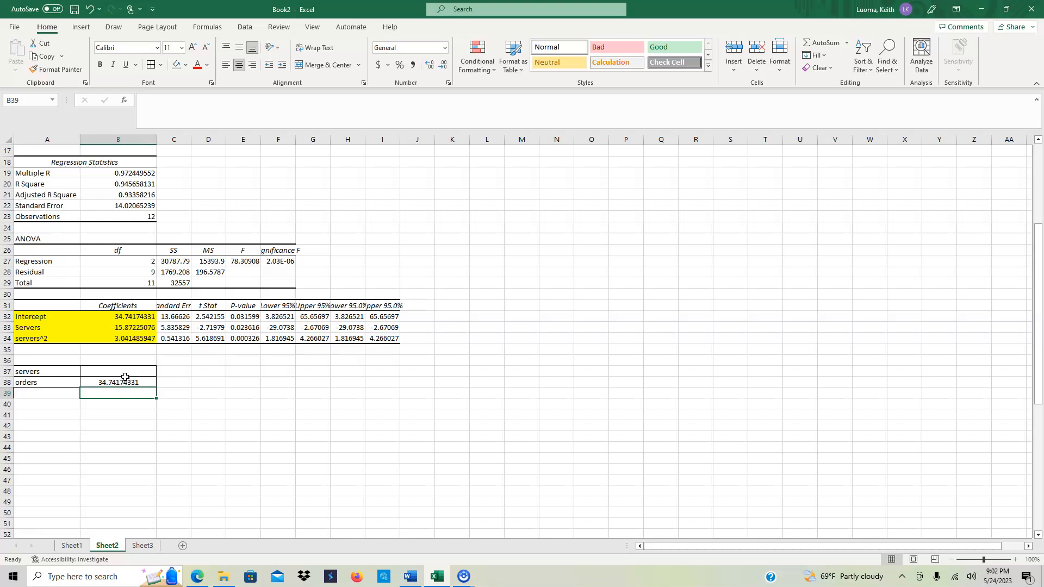
- Enter 7 as the number of servers in B37 to predict the matching orders
scroll(236, 396, up, 2)
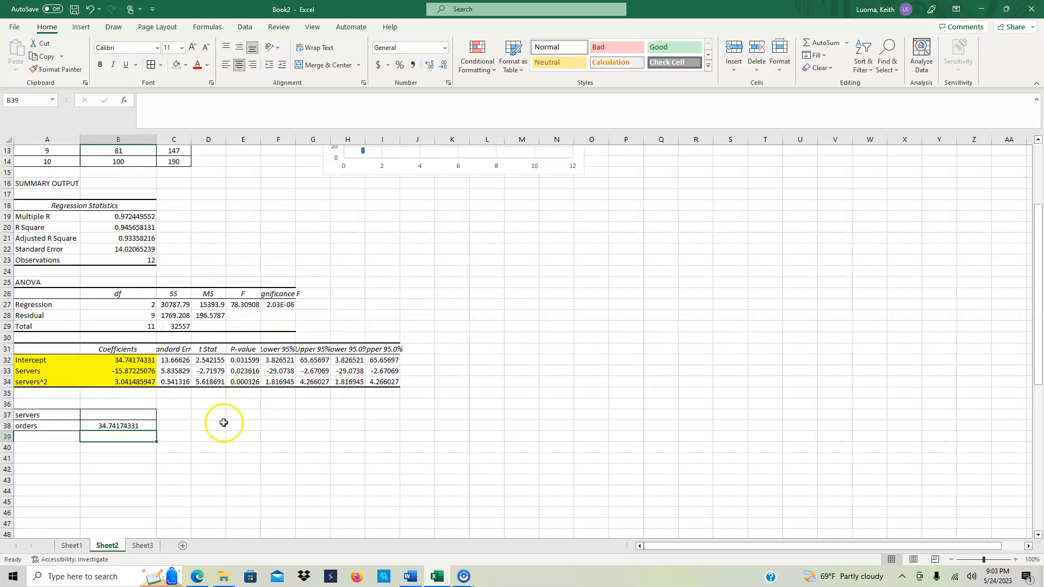
scroll(221, 422, up, 4)
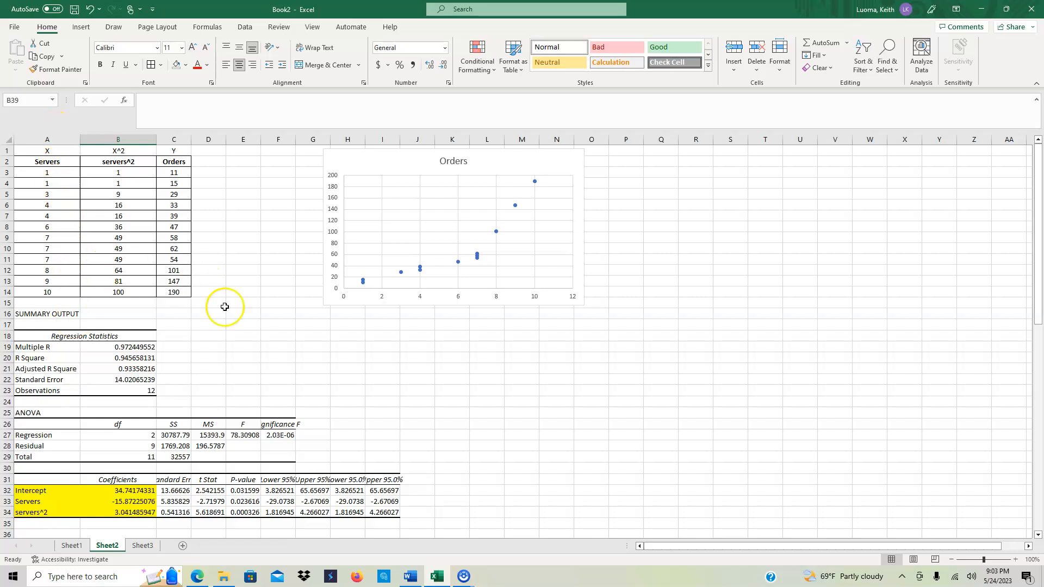
scroll(275, 348, down, 1)
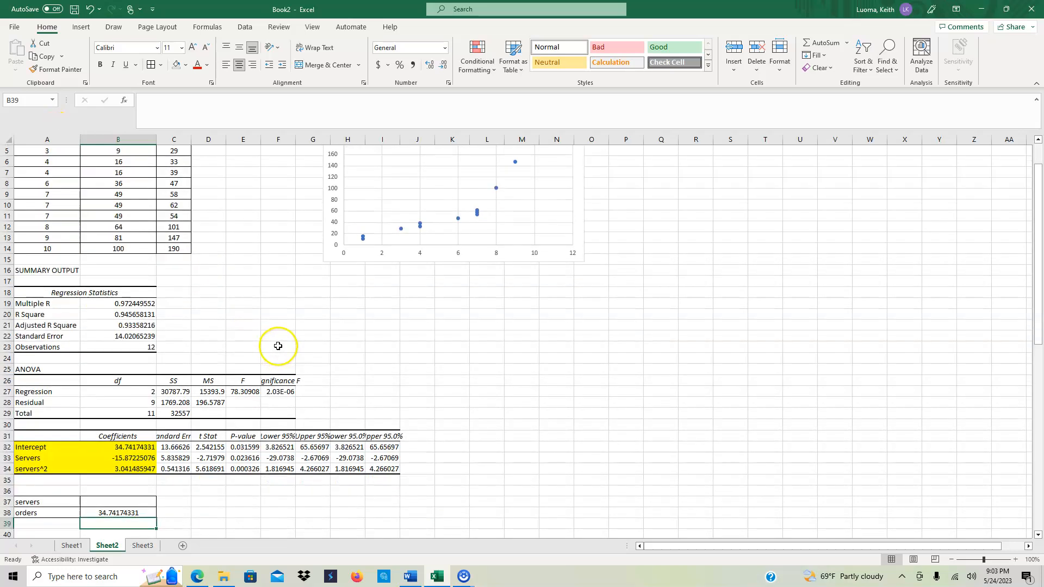
scroll(276, 348, down, 3)
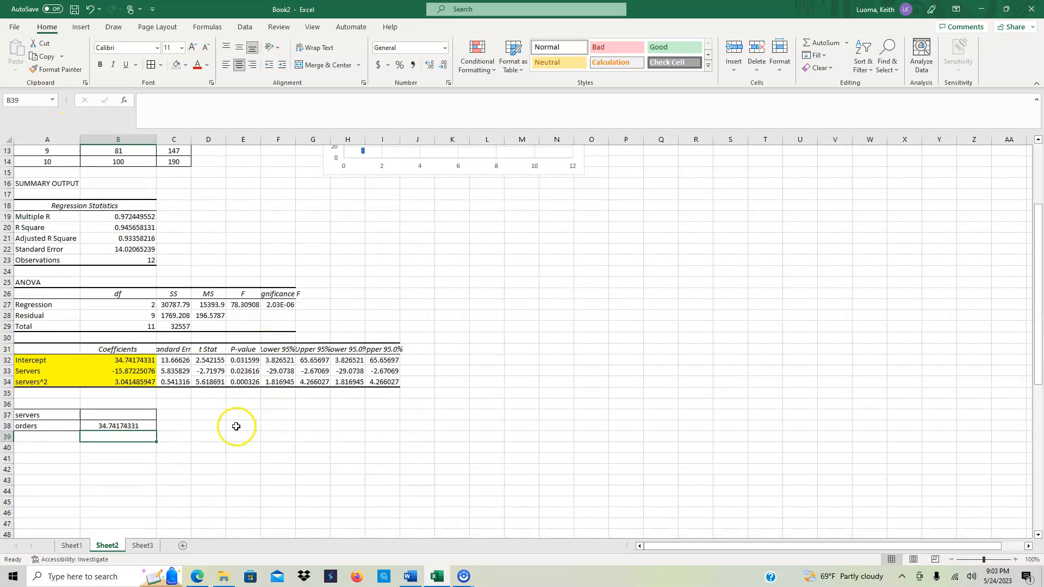
click(126, 416)
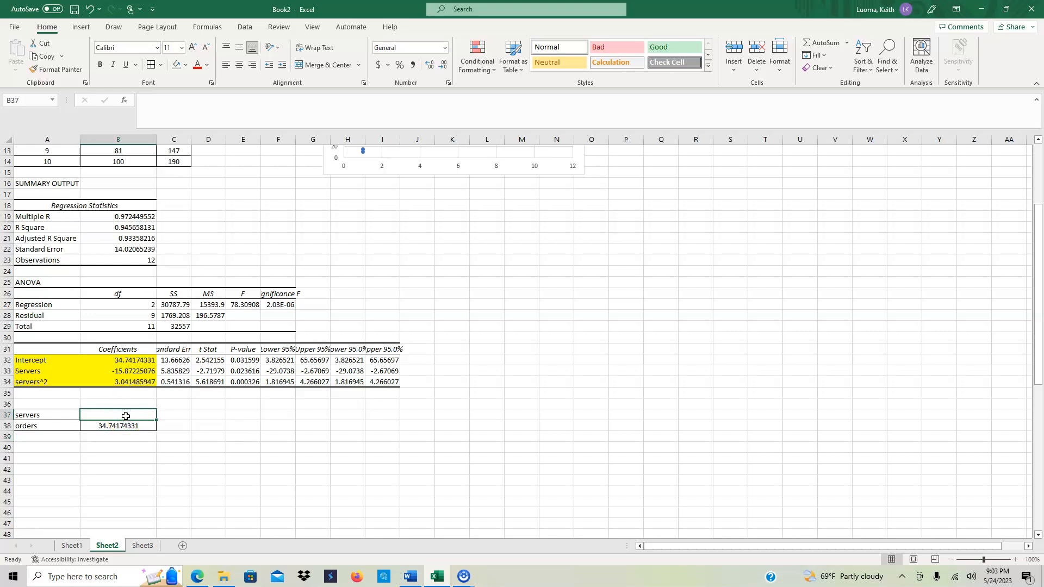
text(7)
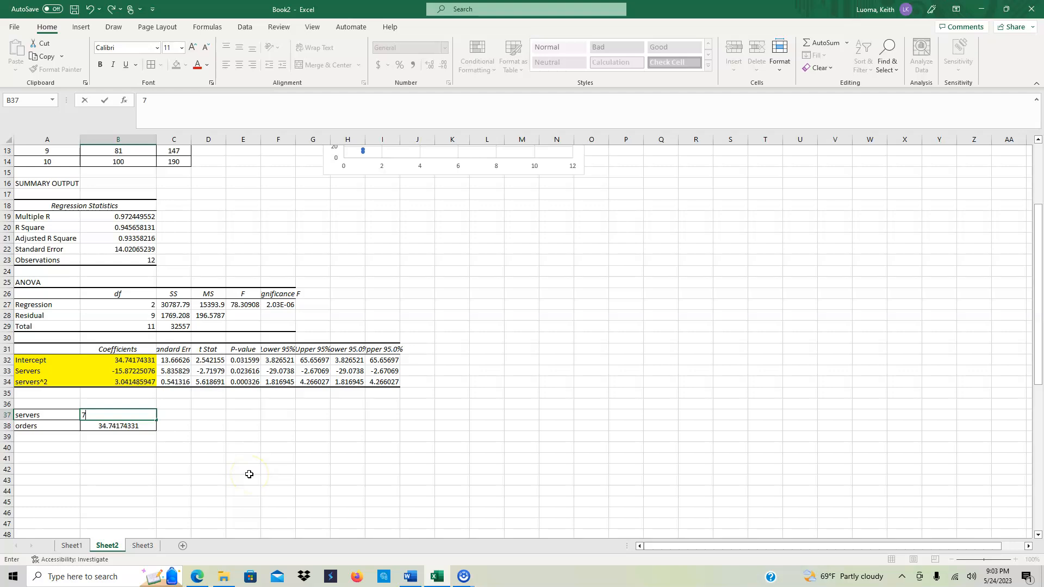
key(Return)
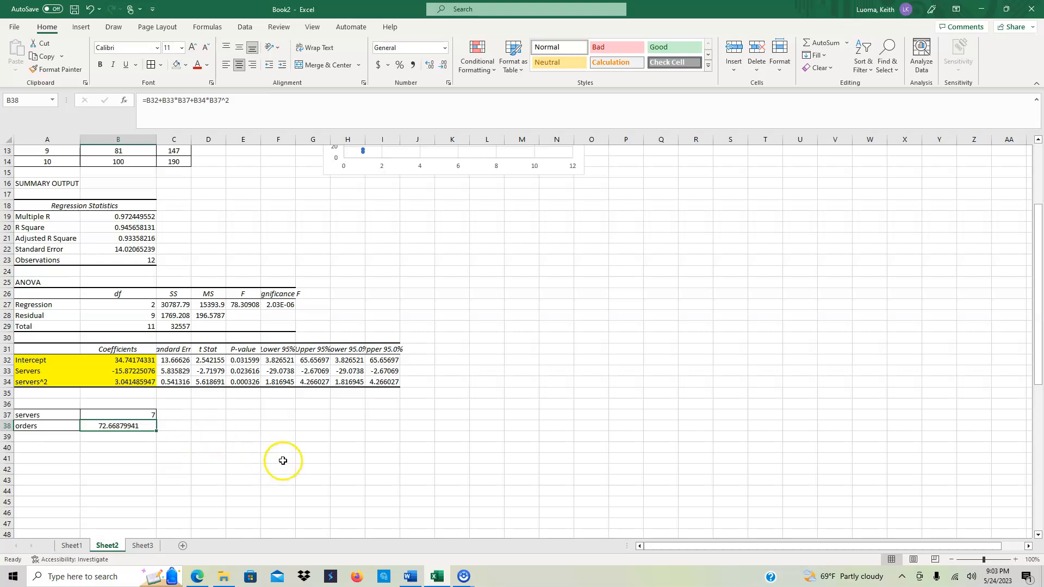
- Set the number of servers in B37 to 9 and compare the predicted orders with the source data and scatter chart
scroll(552, 413, up, 4)
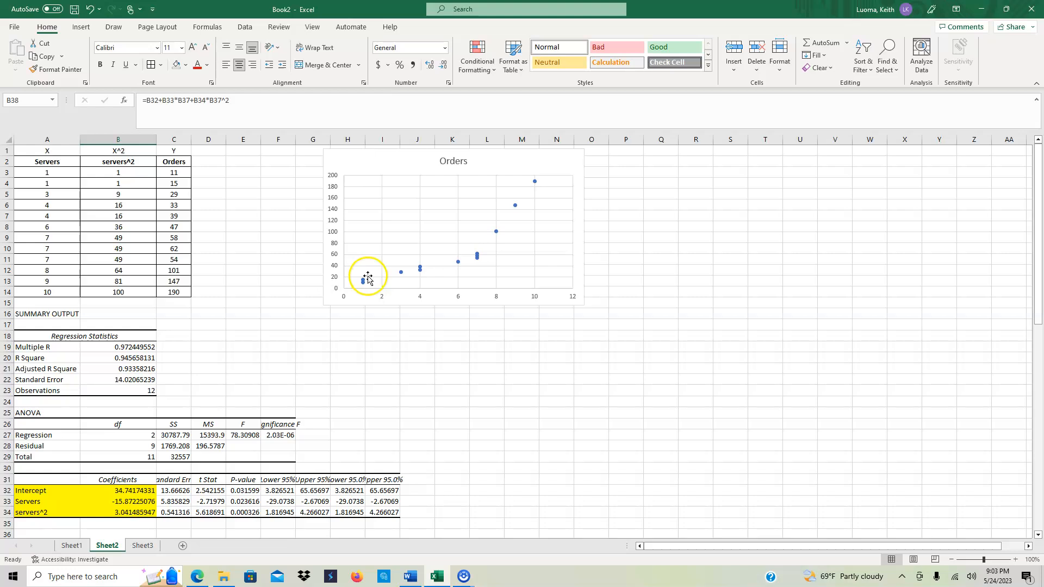
mouse_move(362, 282)
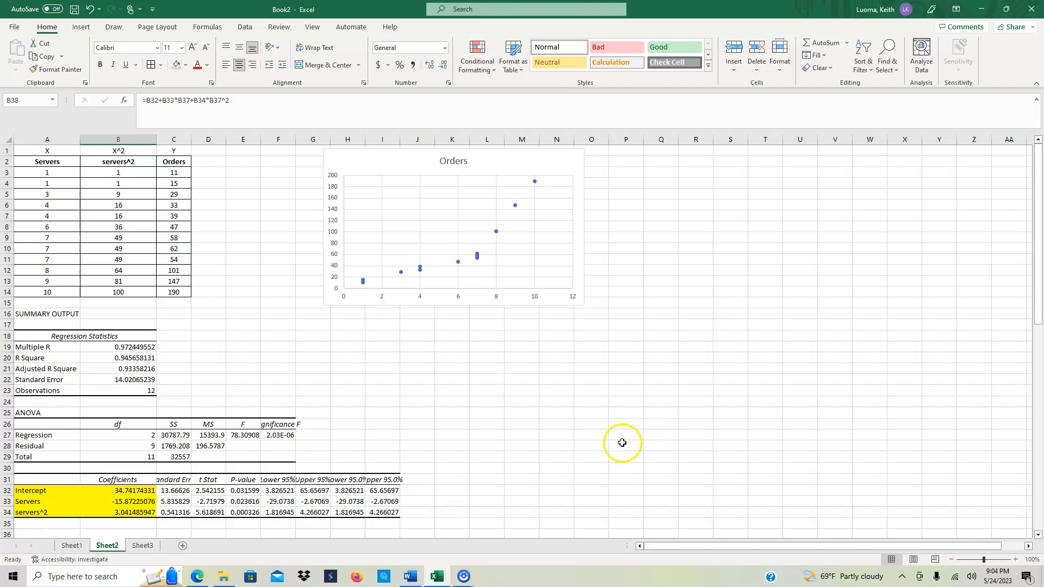
scroll(626, 418, down, 2)
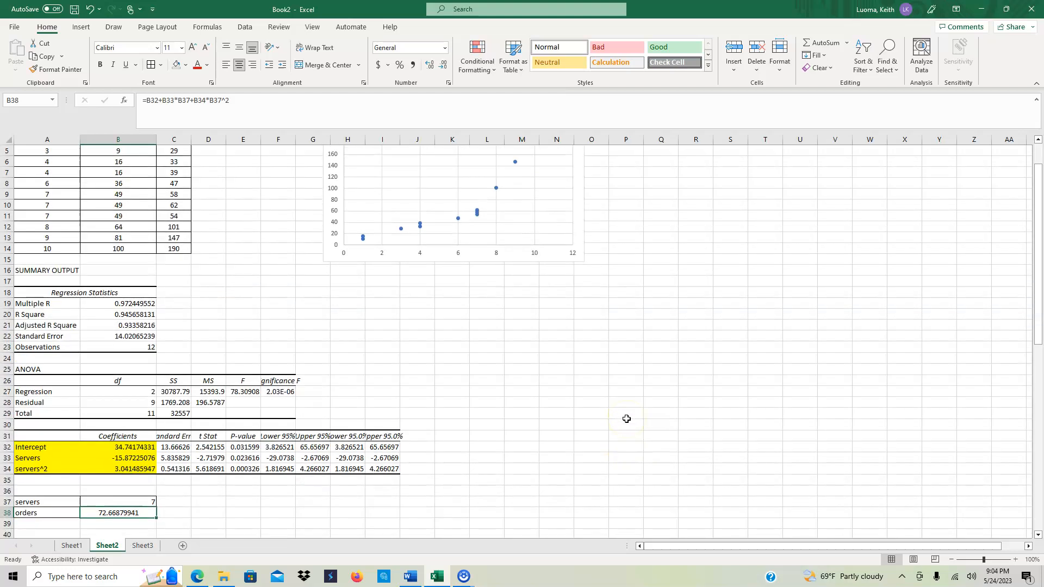
scroll(626, 418, down, 2)
click(147, 458)
text(9)
key(Return)
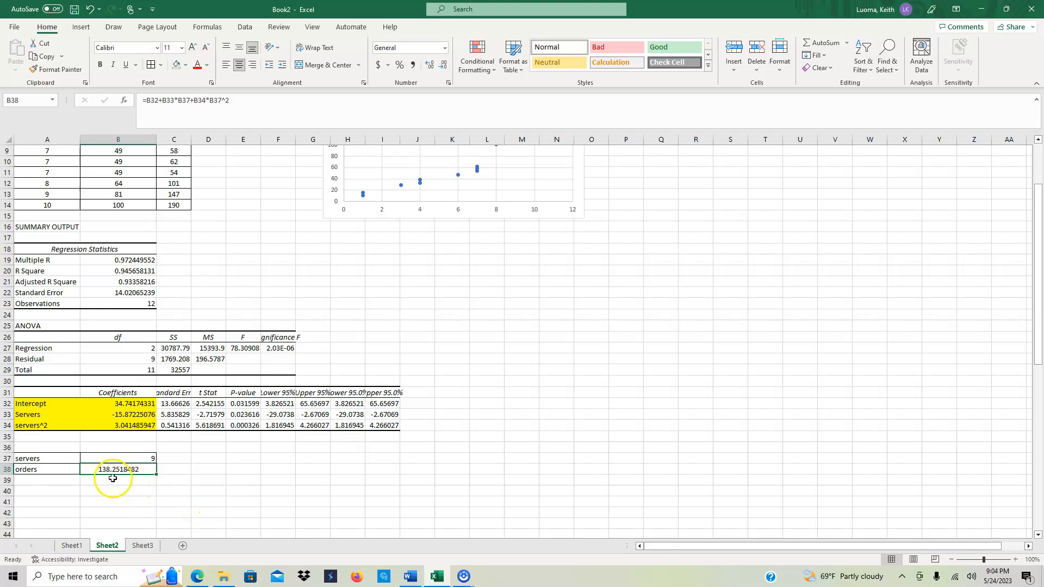
scroll(515, 418, up, 3)
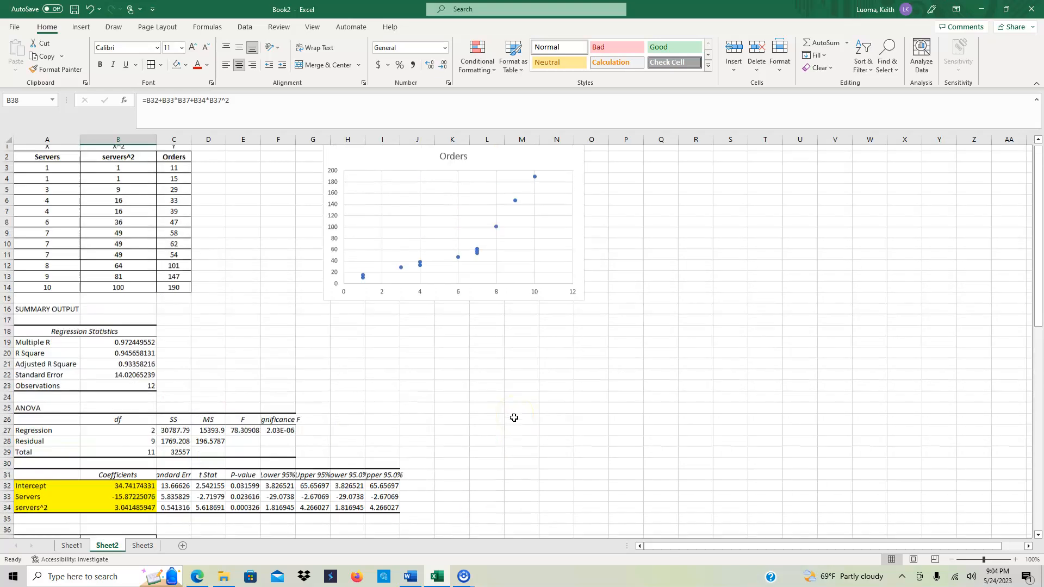